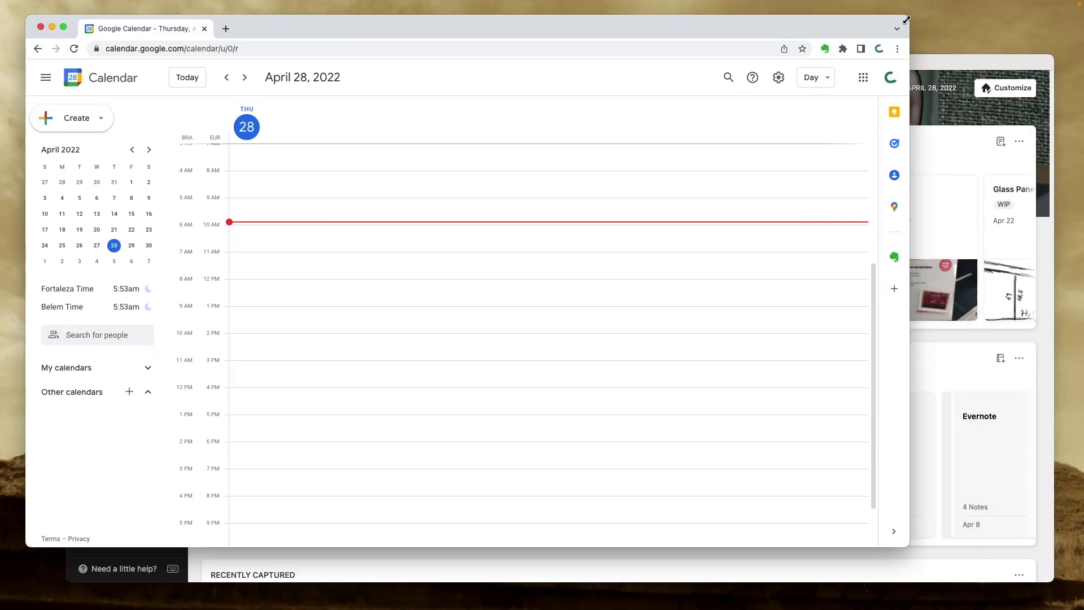
In Evernote, add the Calendar widget to Home beside My Tasks and start connecting it to Google
drag(907, 24, 909, 22)
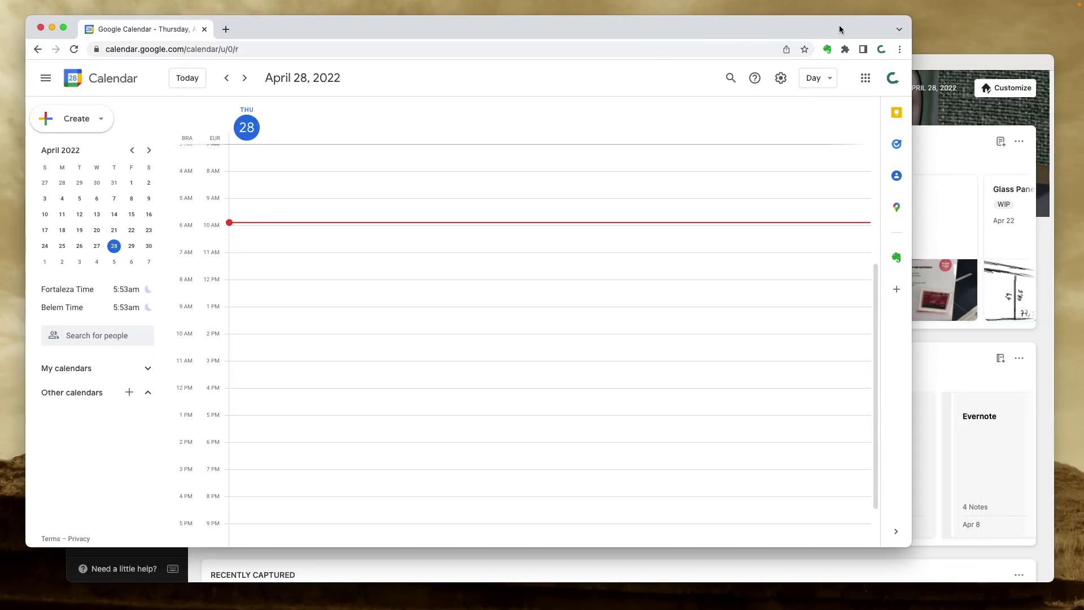
drag(952, 64, 939, 56)
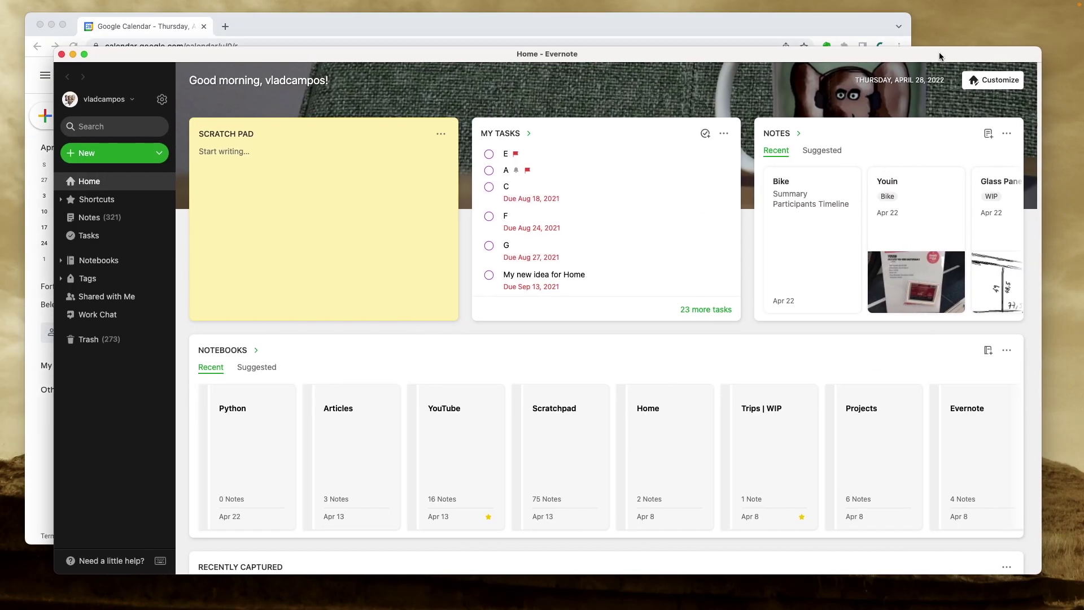
click(997, 81)
drag(964, 237, 664, 250)
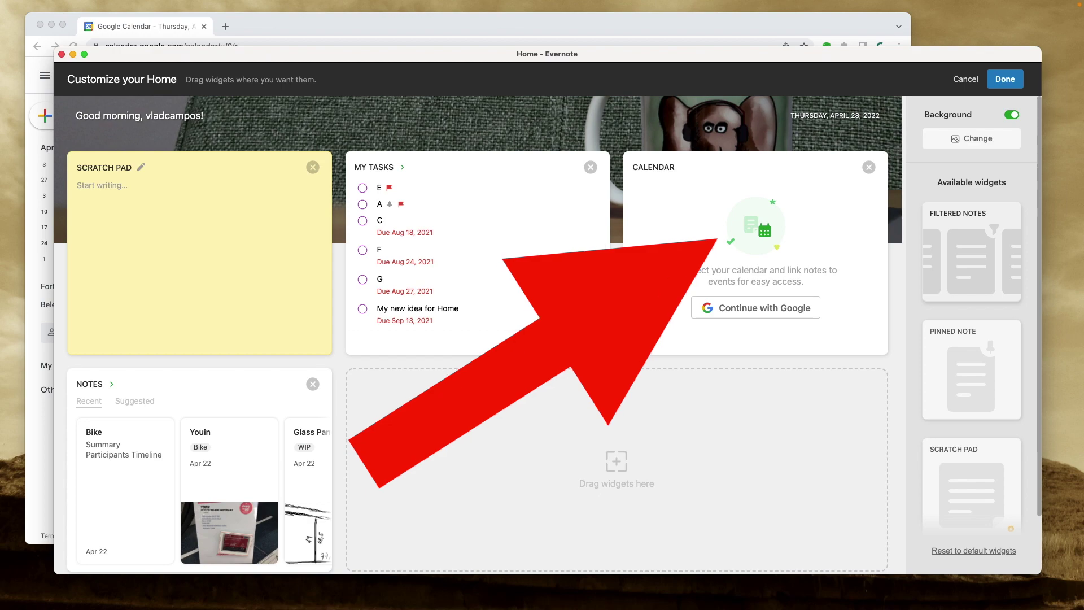
click(1005, 80)
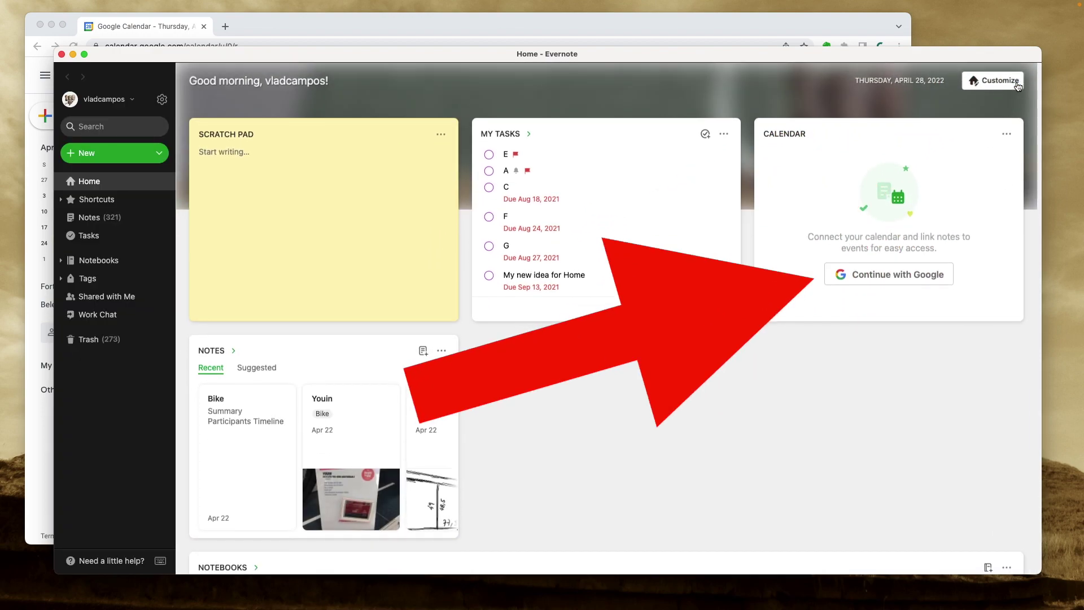
click(905, 277)
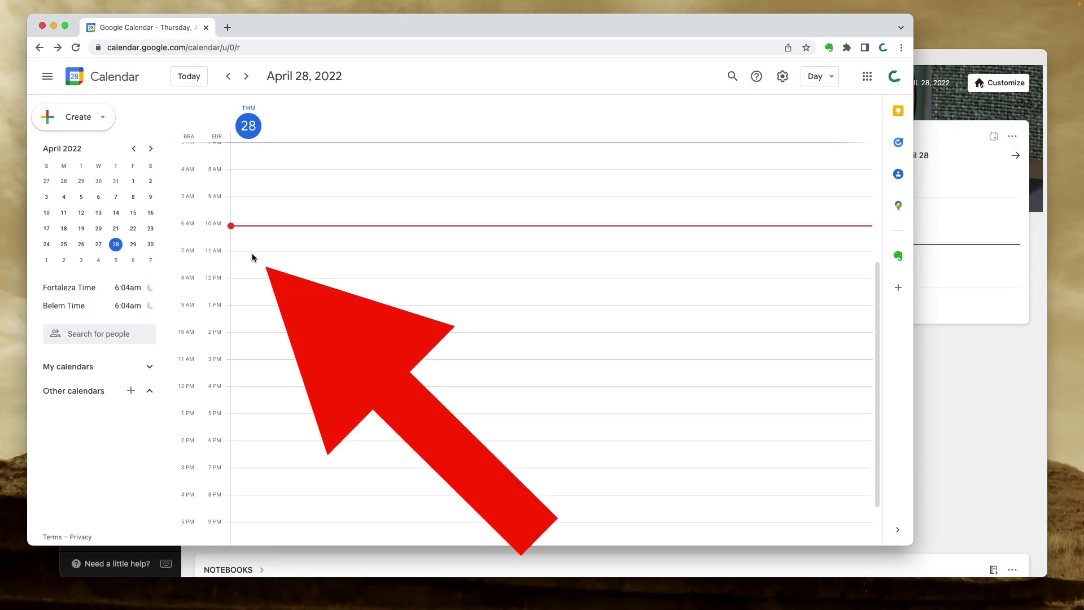
Switch to Google Calendar and create an event titled "Testing 1,2,3..." on April 28 from 11:00 to 11:50am
click(252, 253)
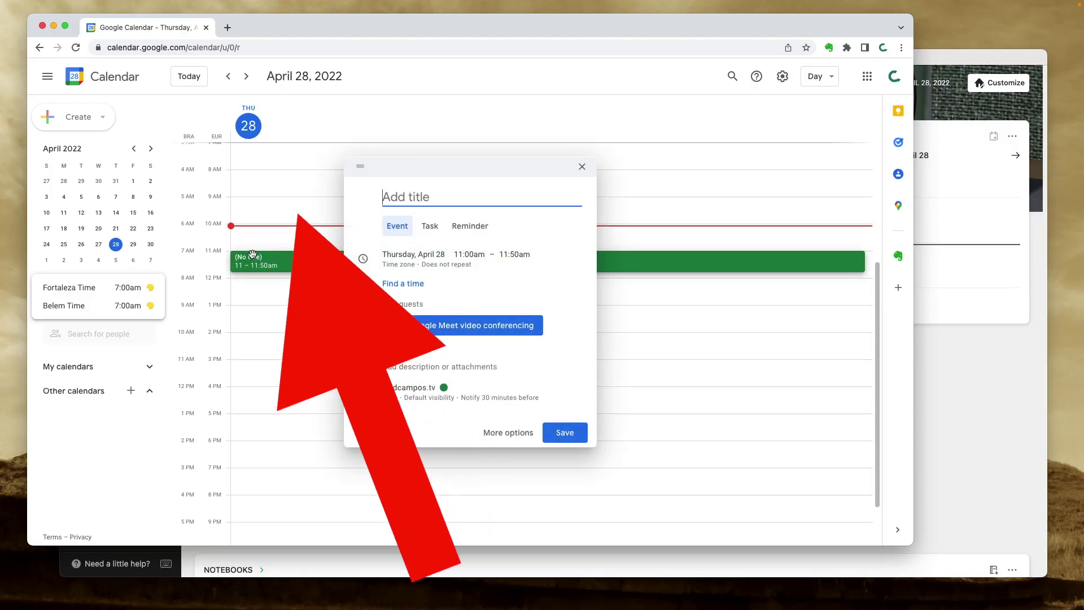
text(Te)
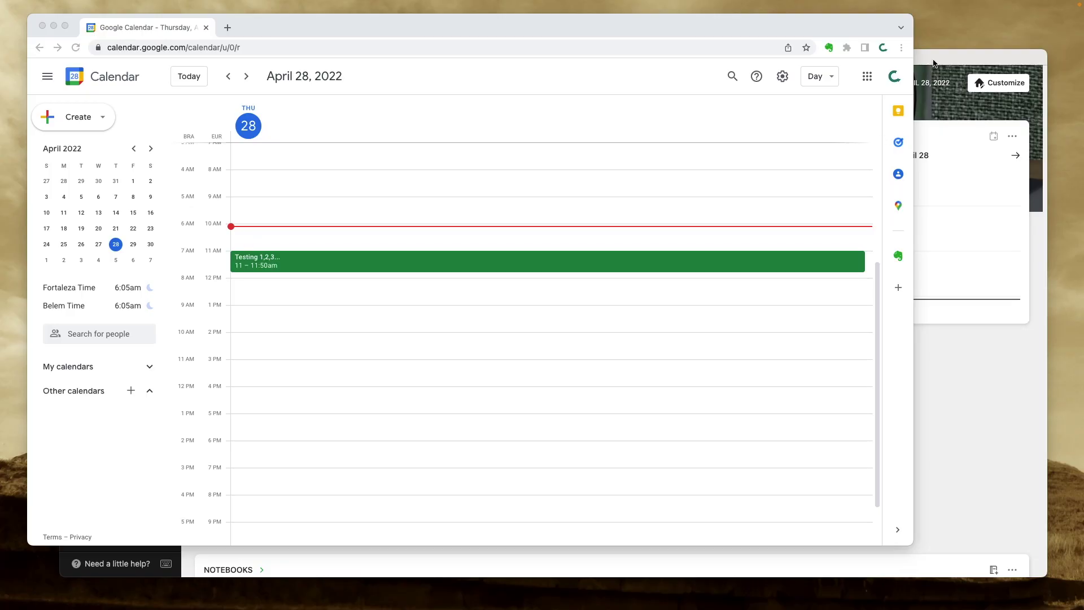
Switch back to Evernote and create a note for the "Testing 1,2,3..." event from the Home calendar
click(933, 64)
scroll(850, 253, down, 3)
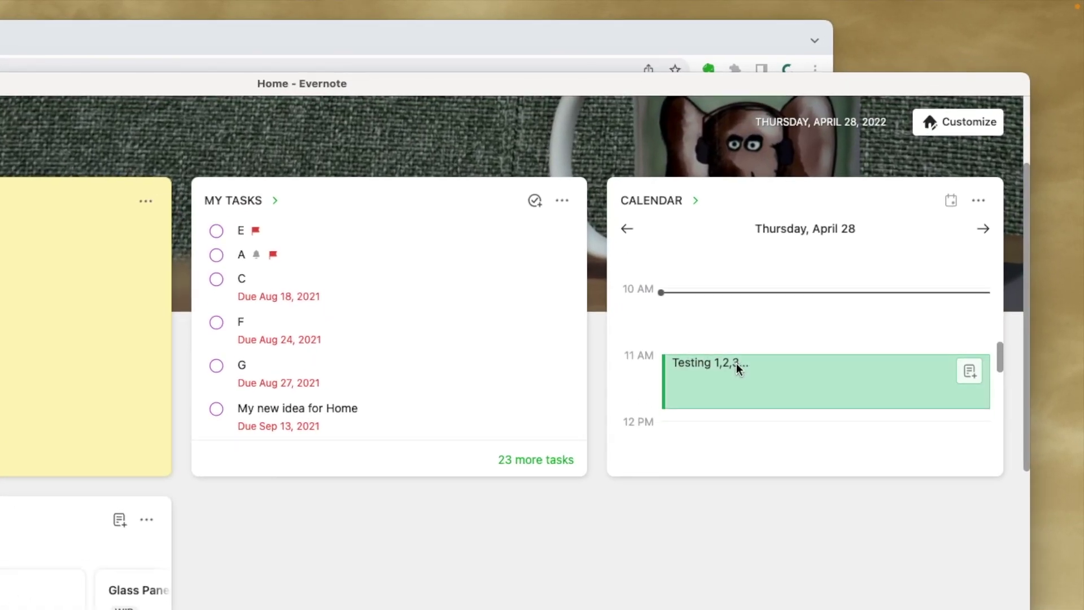
scroll(737, 368, down, 1)
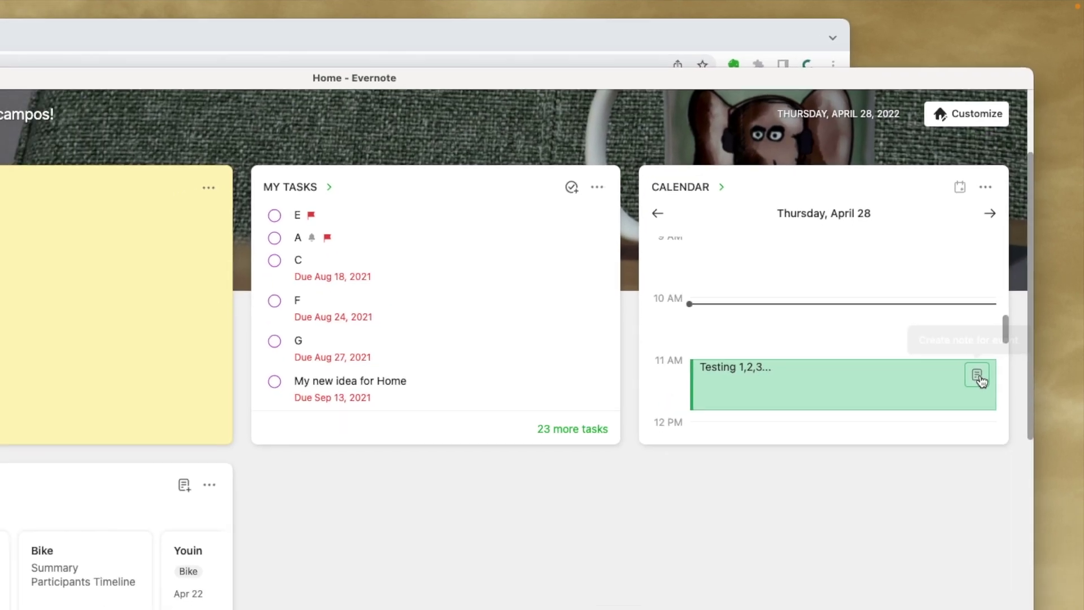
click(964, 426)
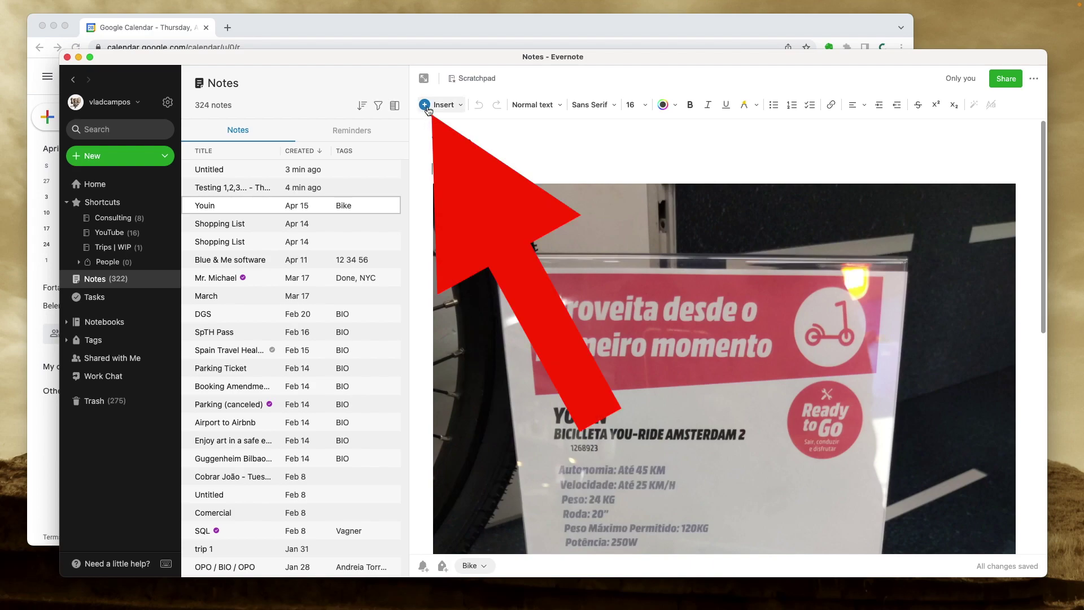
Insert the "Testing 1,2,3..." calendar event into the Youin note and show the event's linked notes from Home
click(428, 107)
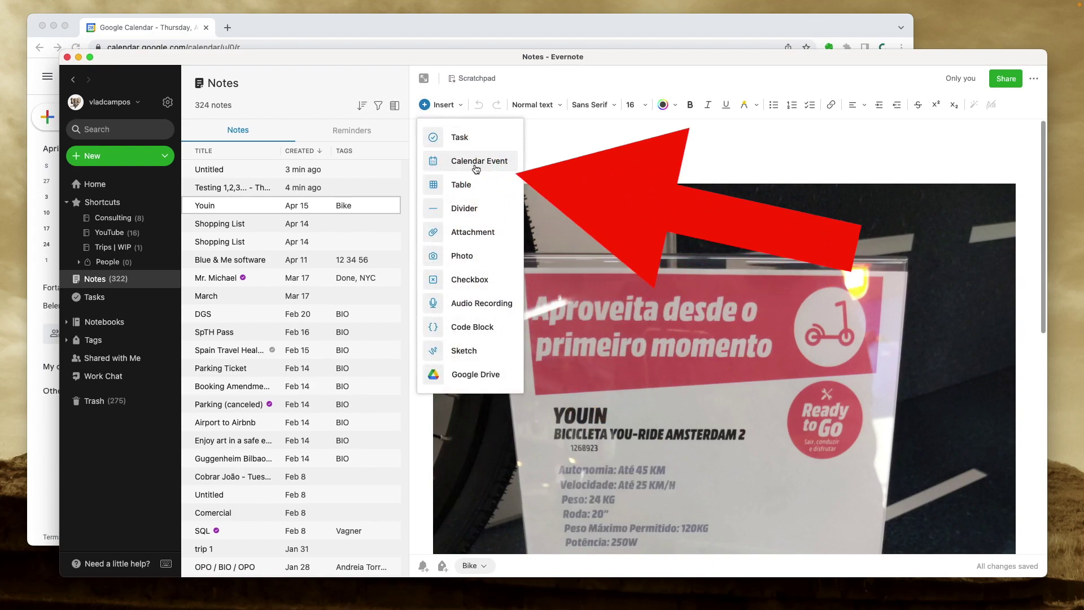
click(476, 164)
click(553, 322)
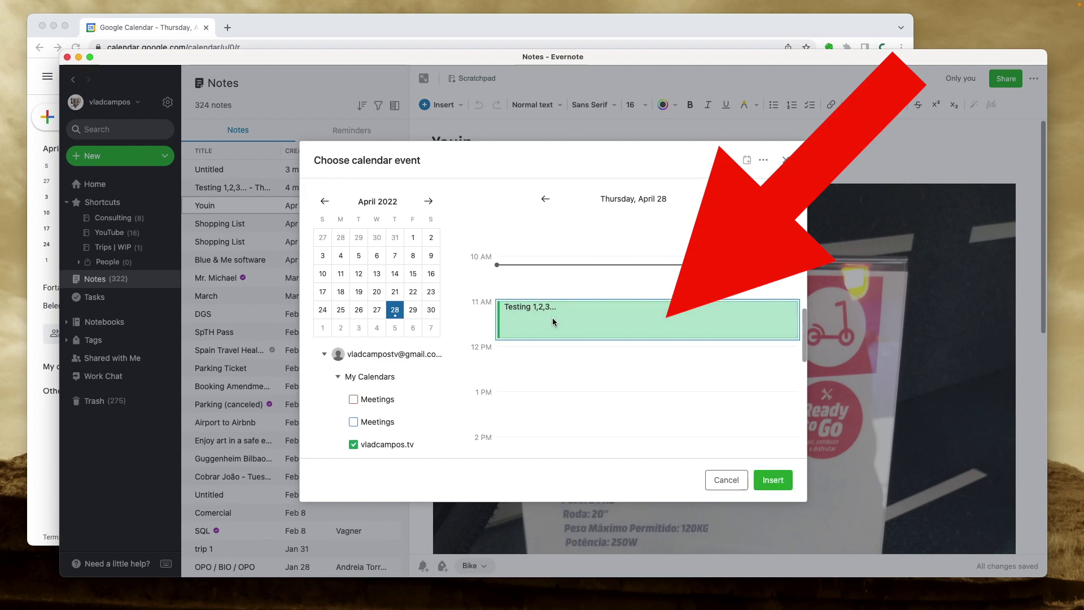
click(773, 480)
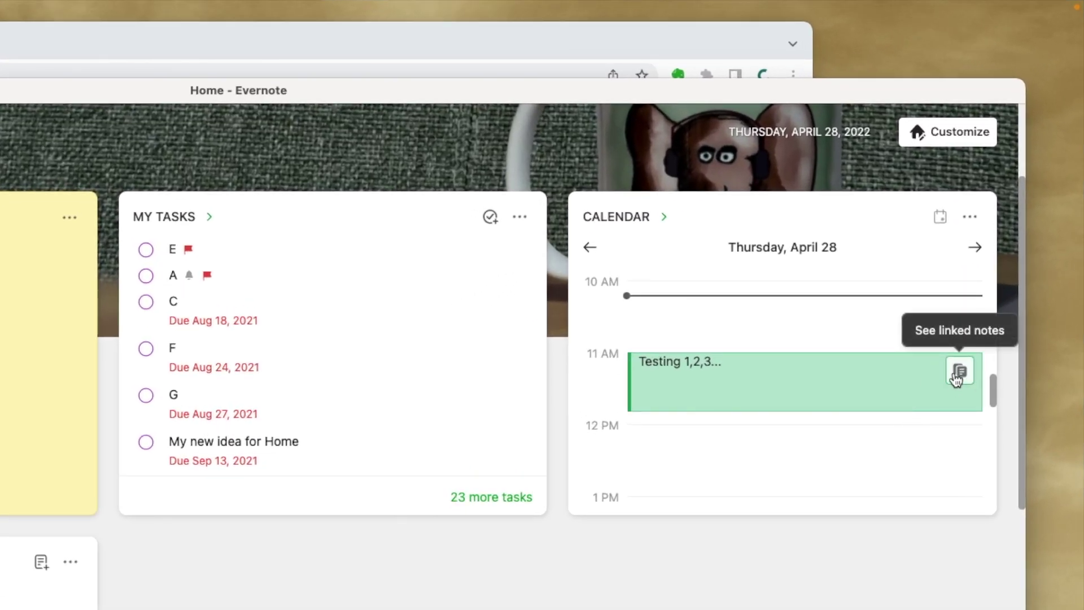
click(960, 371)
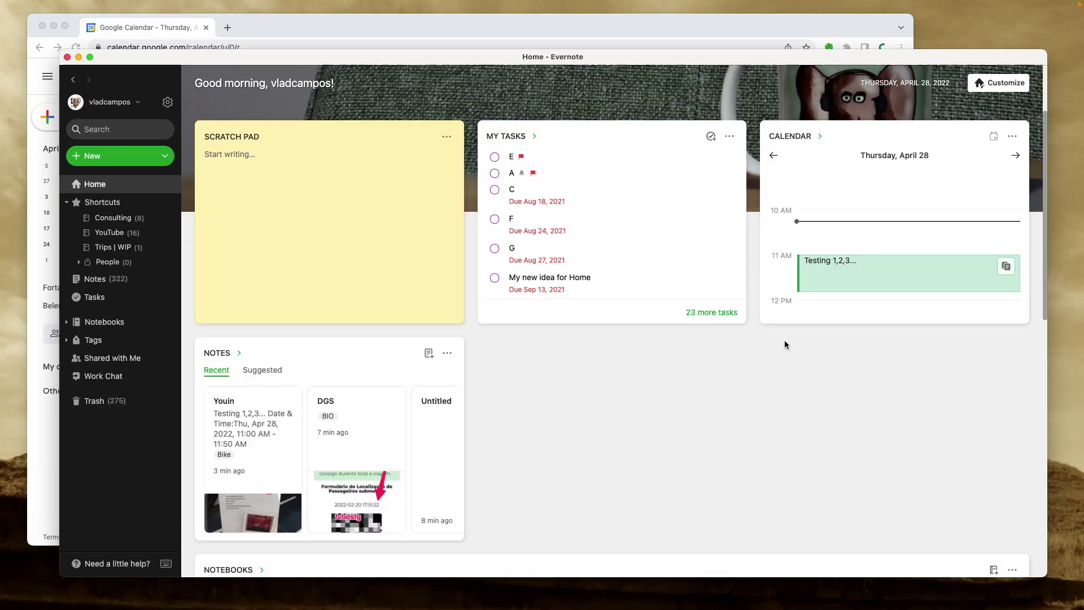
Customize Home by setting the Calendar widget to its widest size and moving it above the other widgets
click(1004, 85)
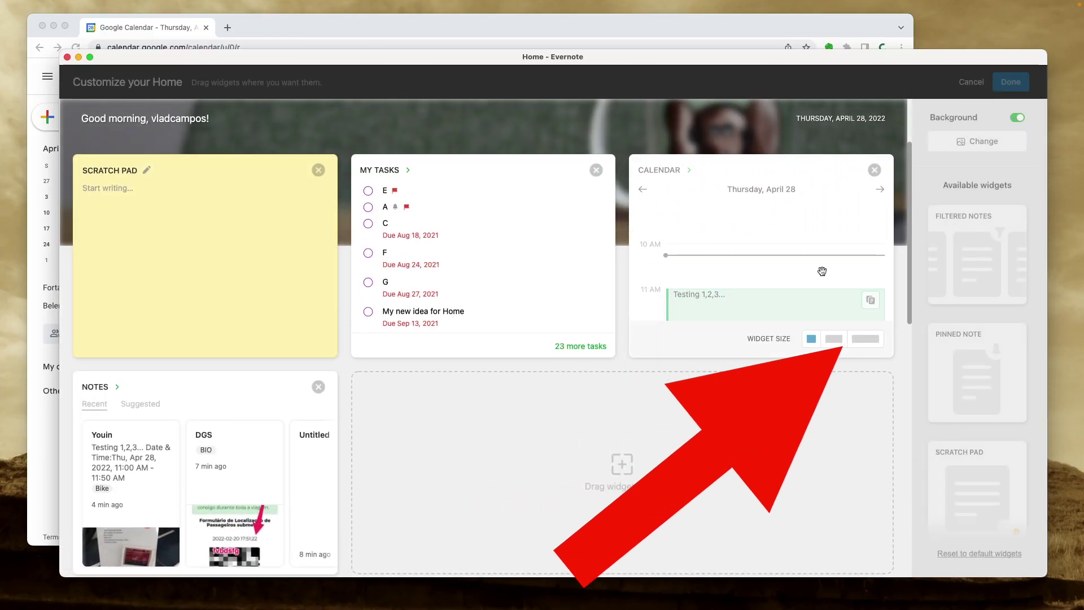
click(864, 340)
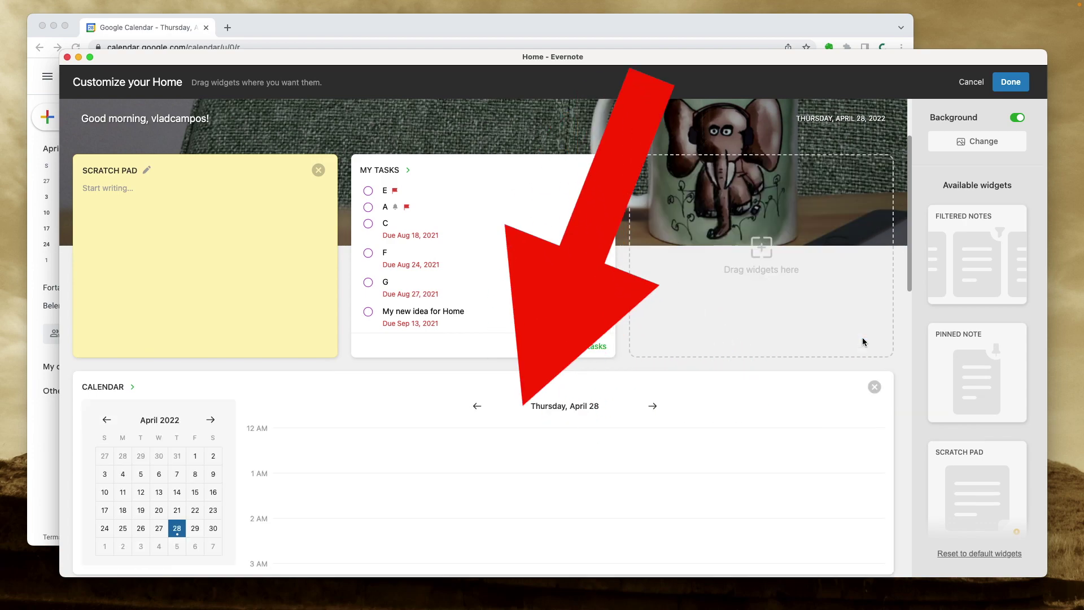
drag(368, 383, 275, 196)
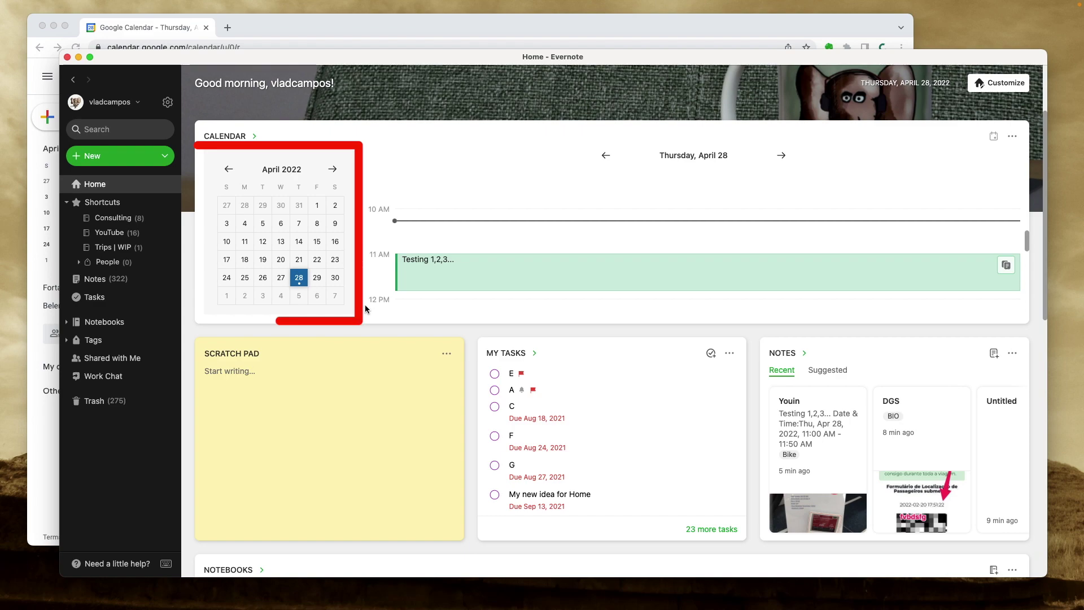
View April 19 and April 14 in the Home calendar, and return to April 28
click(263, 261)
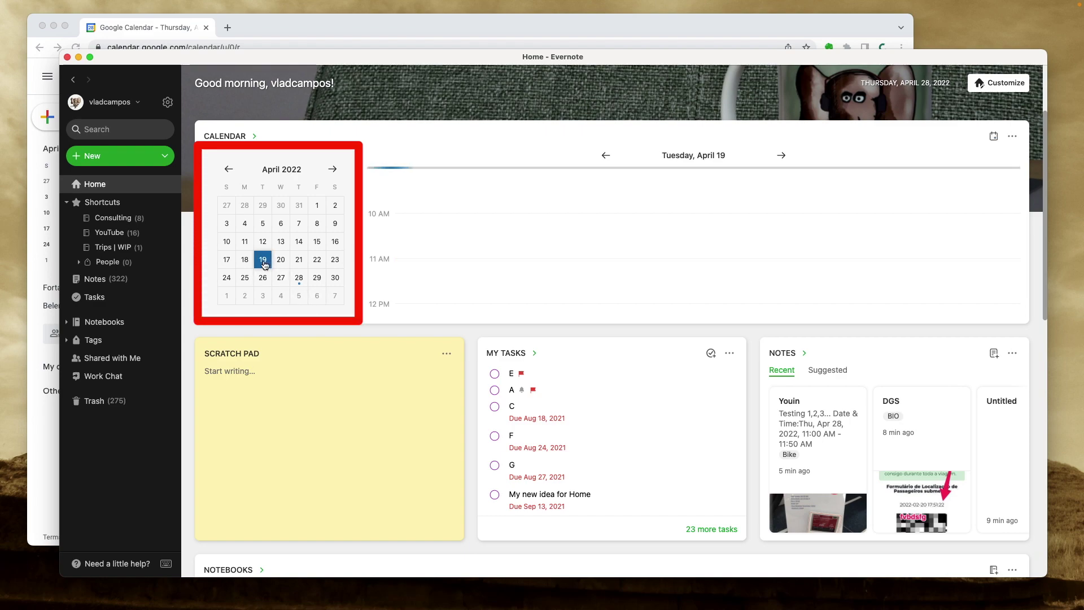
click(299, 241)
click(298, 281)
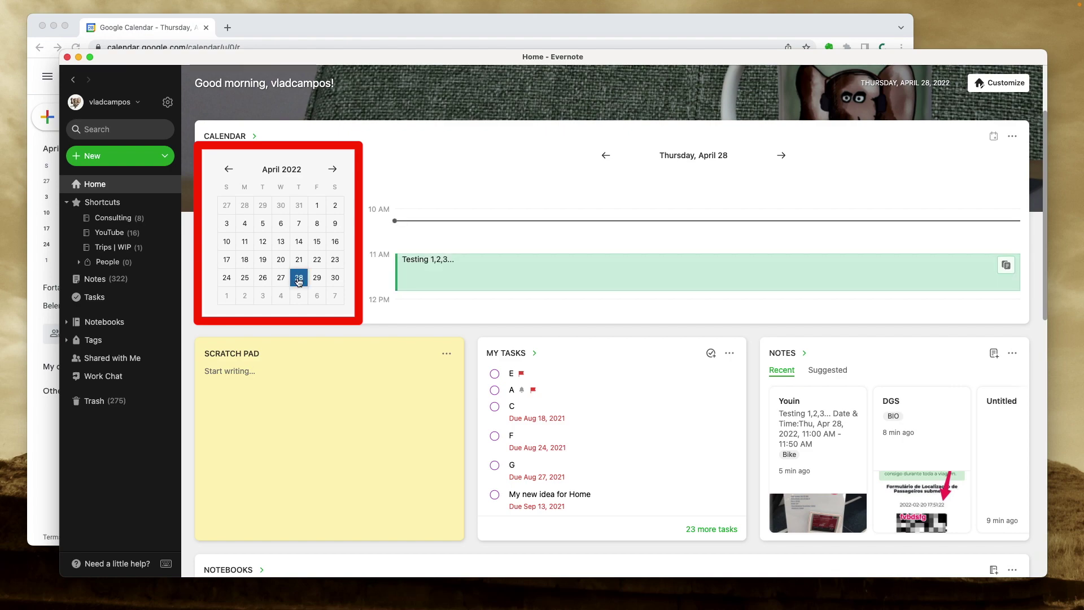
Visit the notes list, return to Home and show the notes linked to the "Testing 1,2,3..." event
click(93, 279)
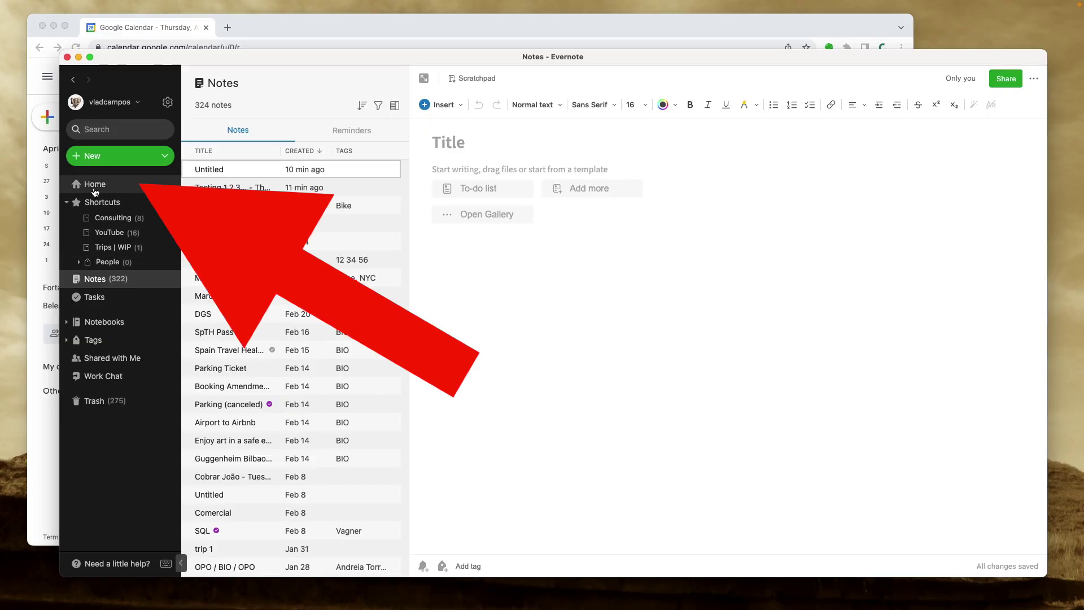
click(95, 185)
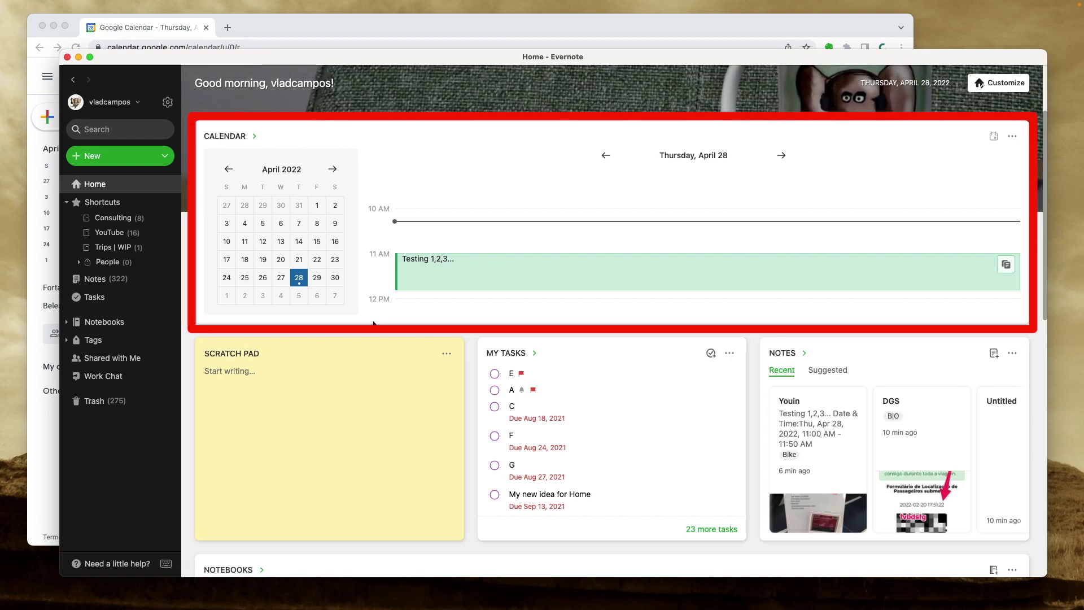
click(1004, 265)
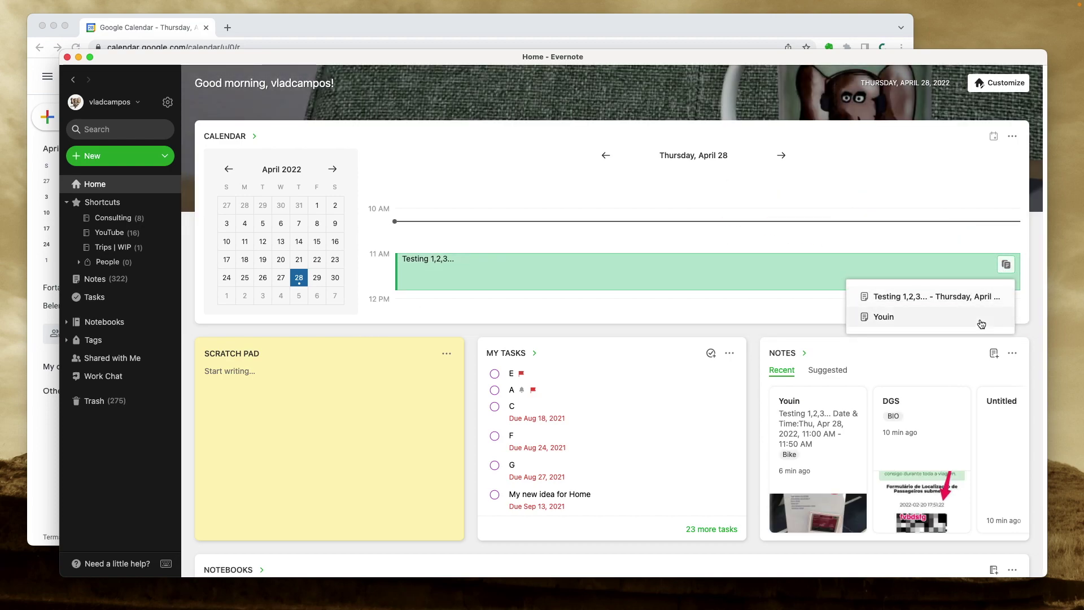
click(898, 179)
key(alt+super+1)
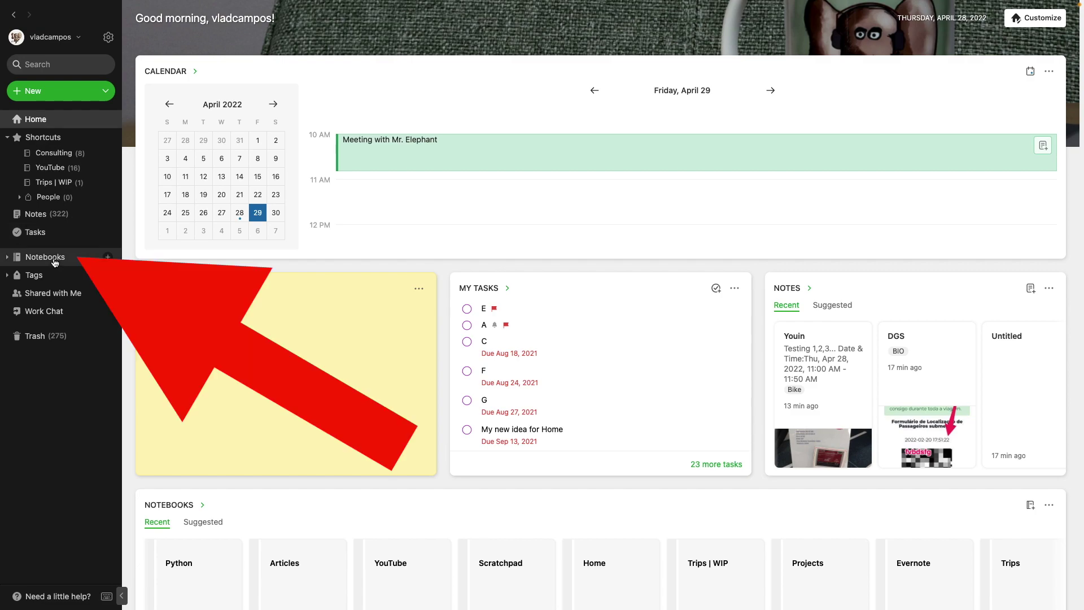
Create a note titled "Meeting with Mr. Elephant" in the Consulting notebook and apply a meeting template with Summary, Participants, Preparation and Timeline
click(55, 261)
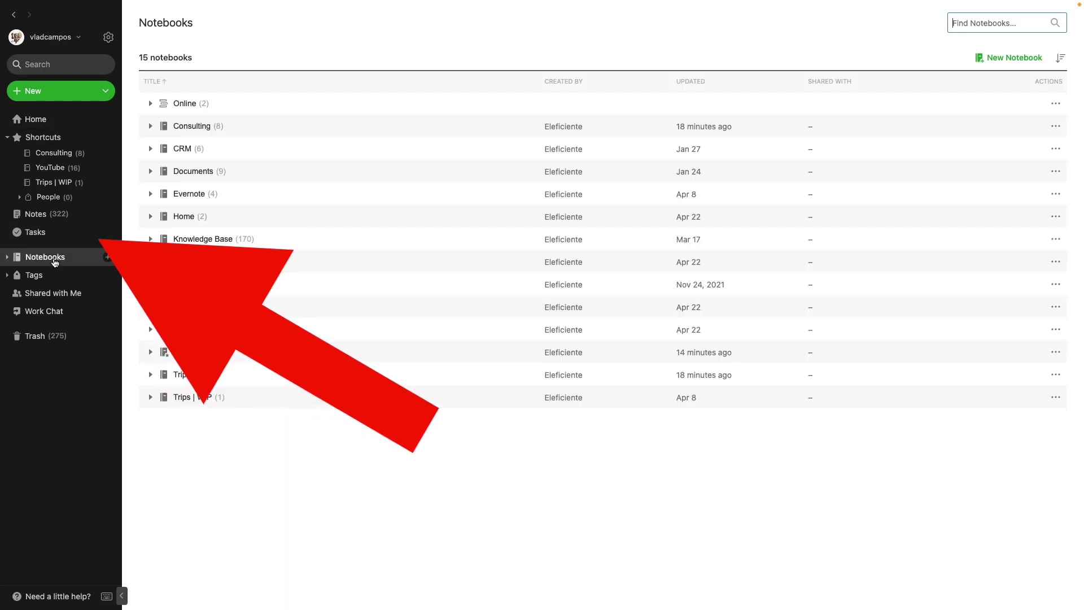
click(181, 127)
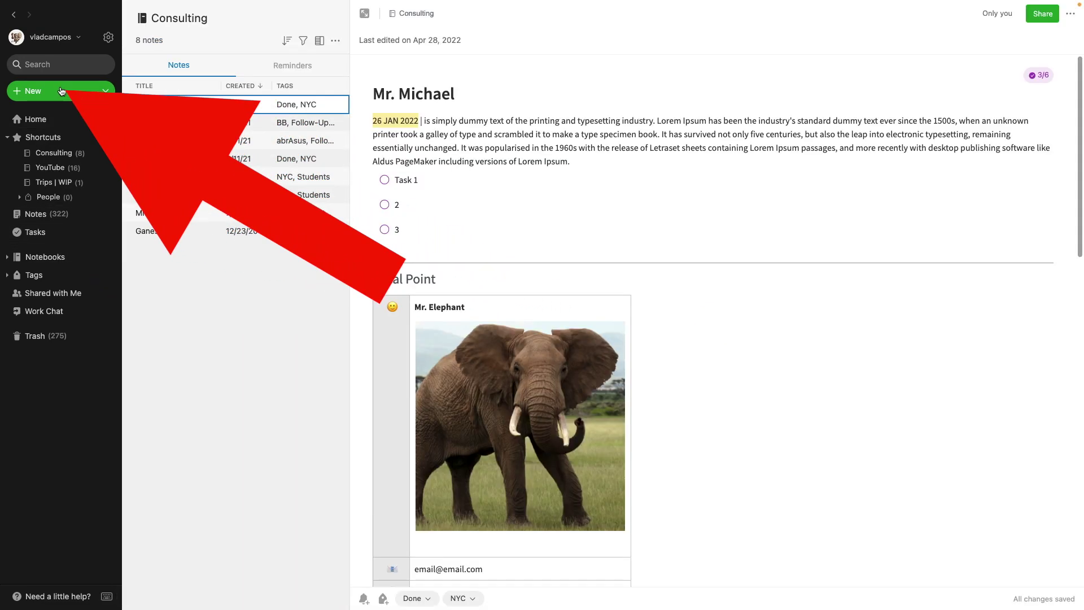
click(61, 91)
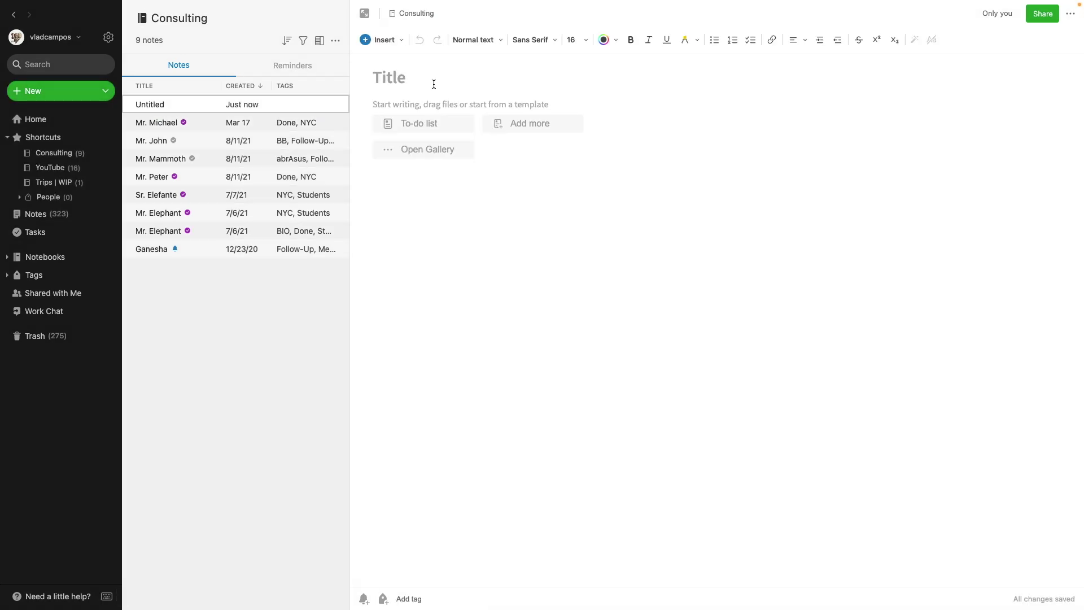
click(403, 75)
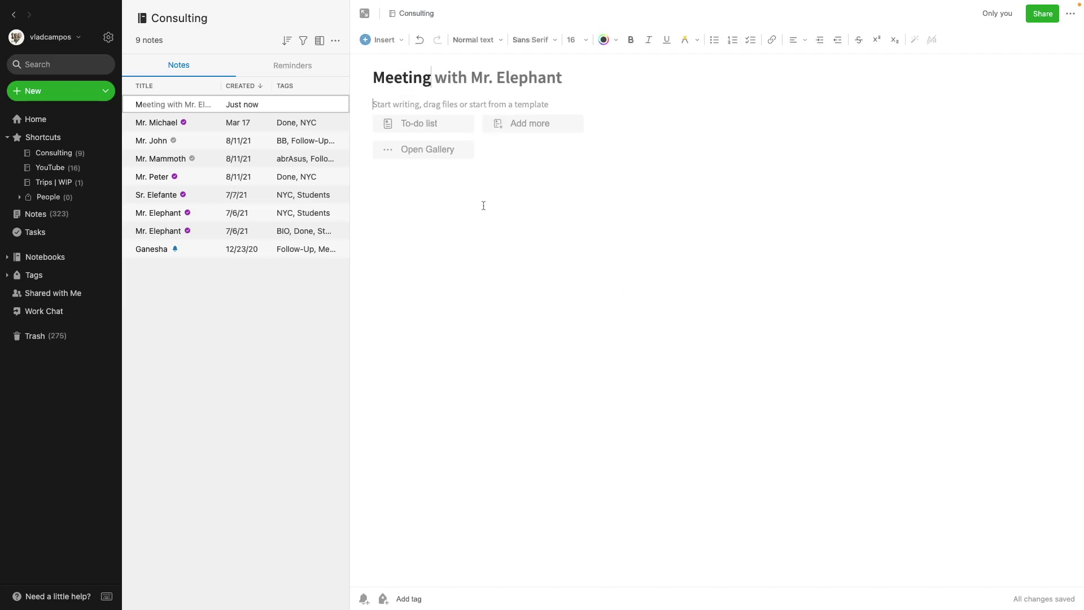
click(424, 149)
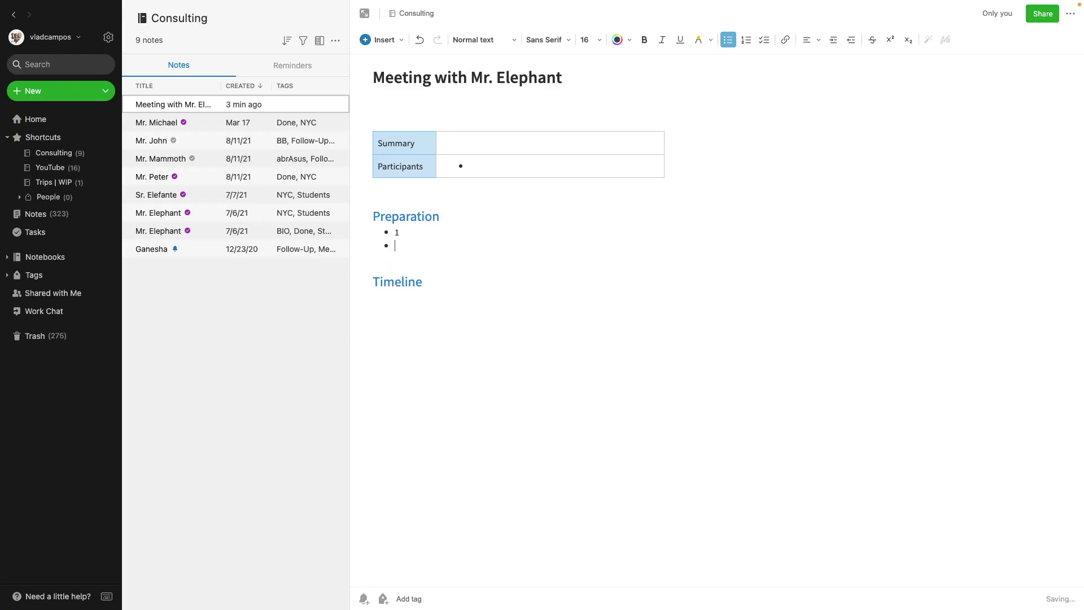
Insert the April 29 "Meeting with Mr. Elephant" calendar event above the note's summary table
click(374, 112)
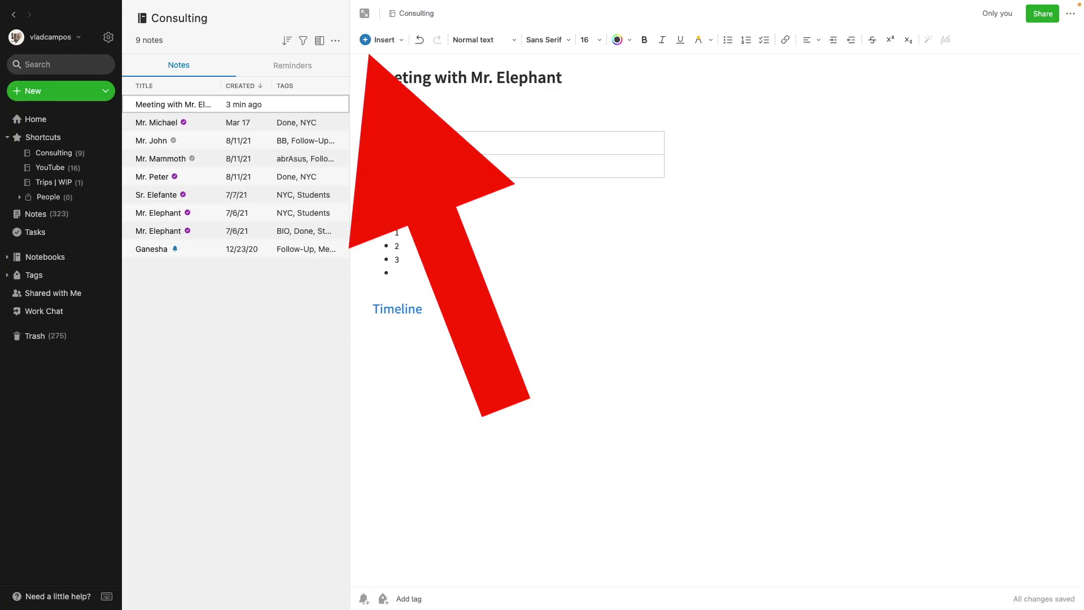
click(367, 43)
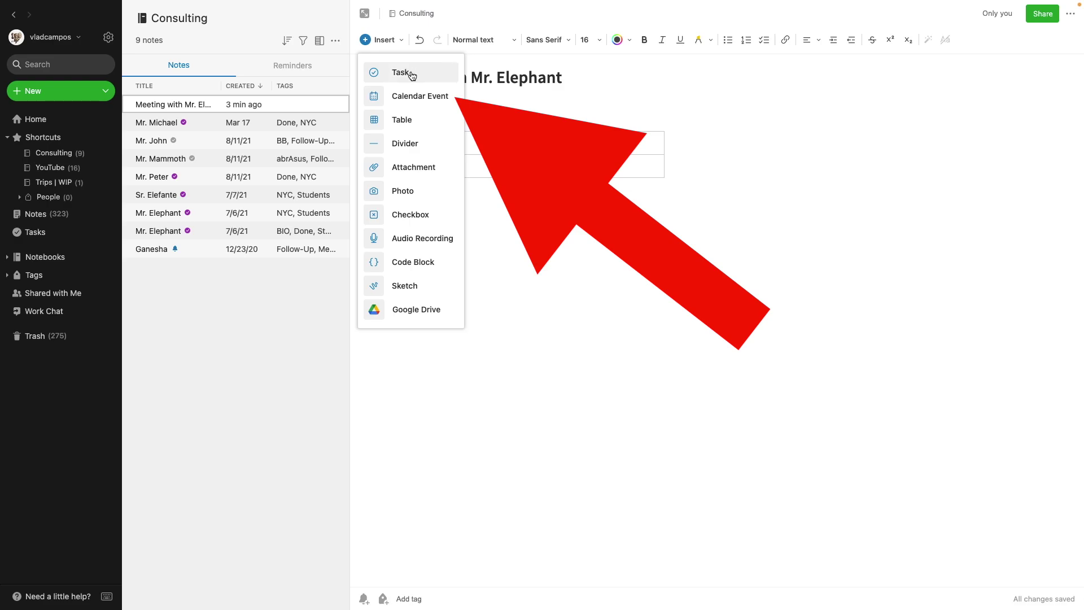
click(411, 96)
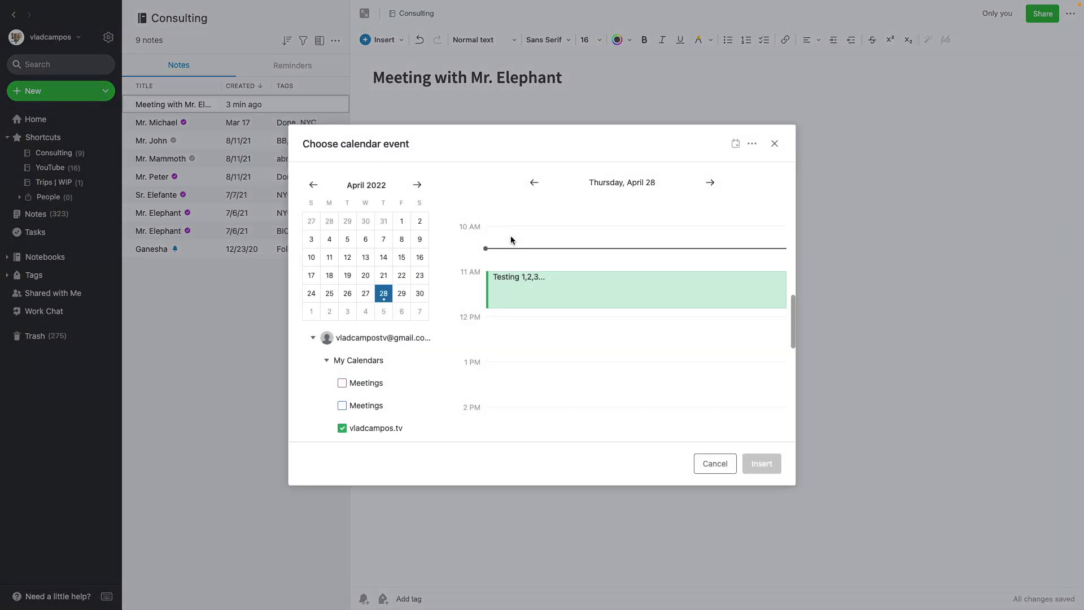
click(402, 294)
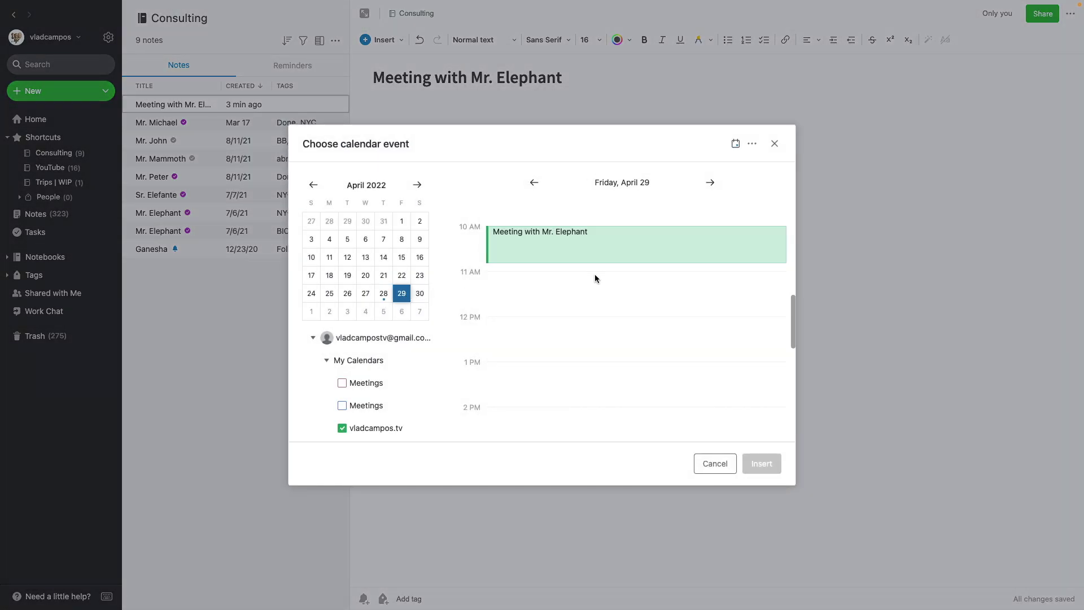
click(615, 253)
click(762, 464)
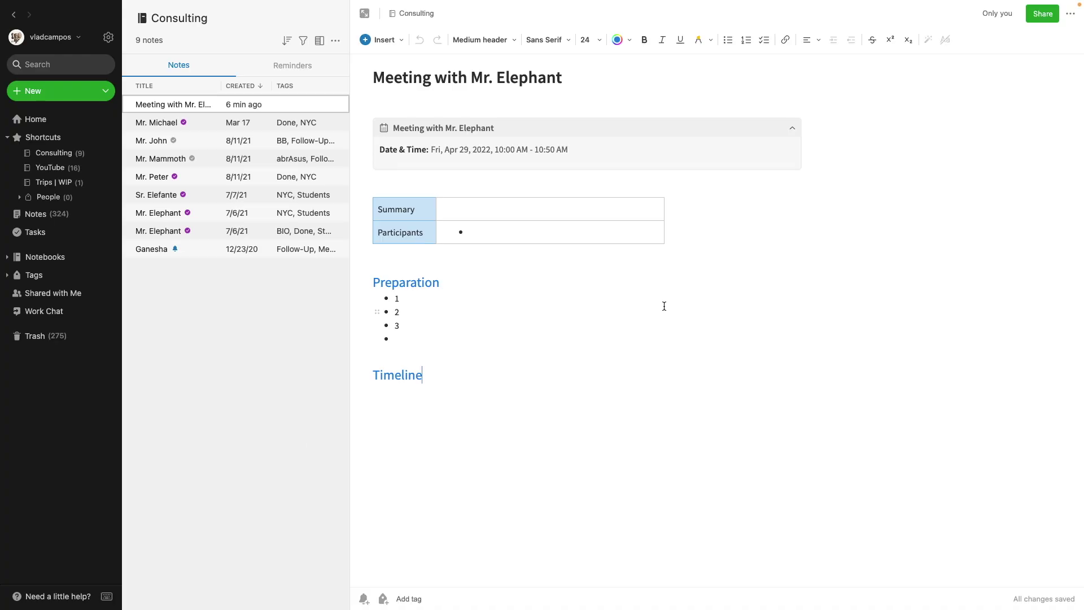
Go to the Knowledge Base notebook
key(super+j)
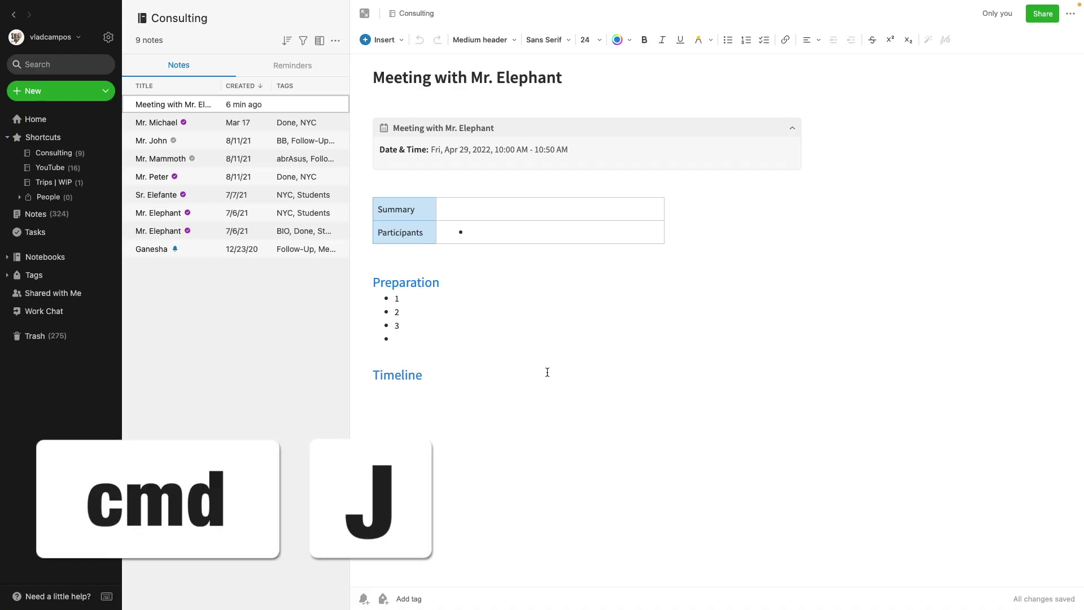
text(kn)
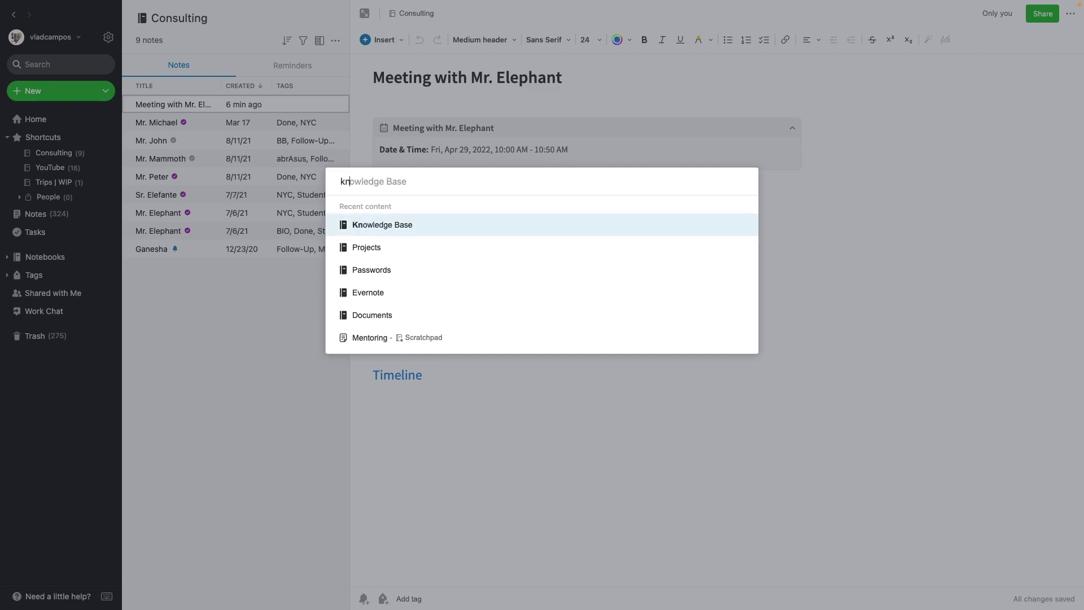
click(435, 226)
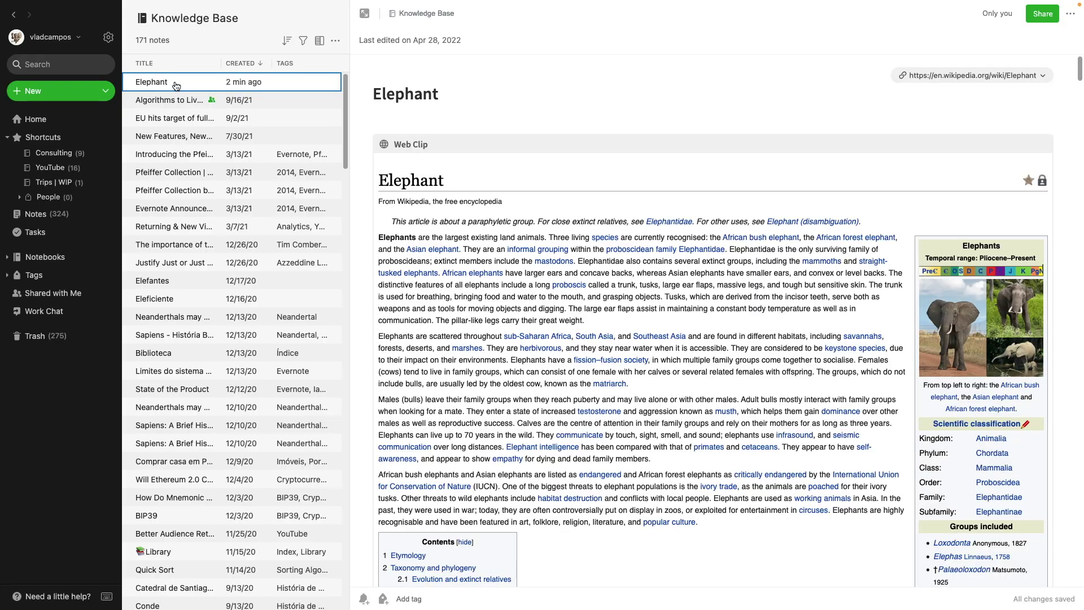
Insert the April 29 "Meeting with Mr. Elephant" calendar event above the web clip in the Elephant note
click(382, 117)
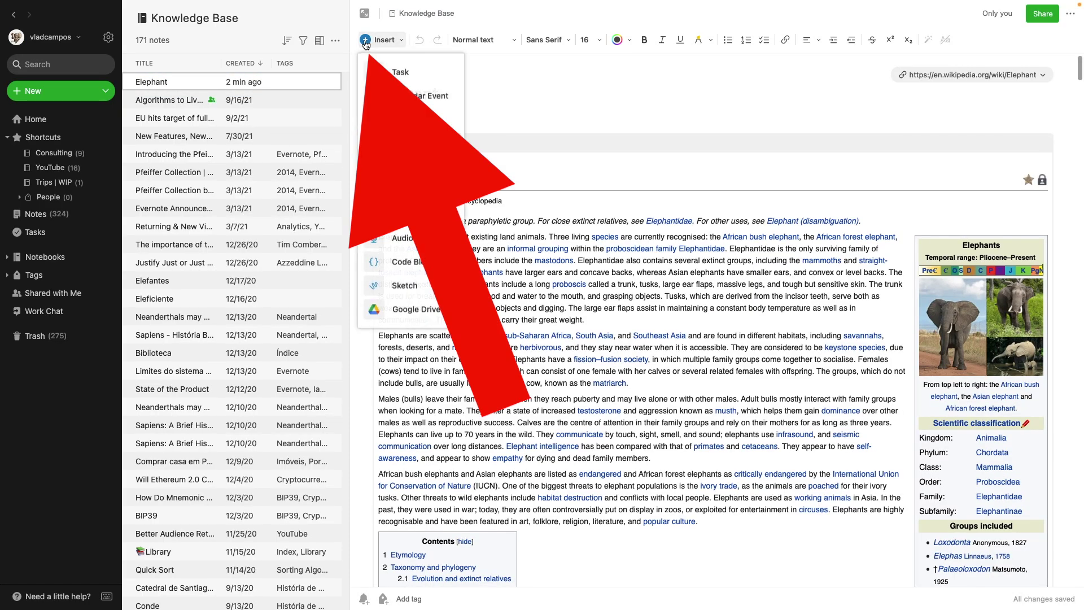
click(416, 97)
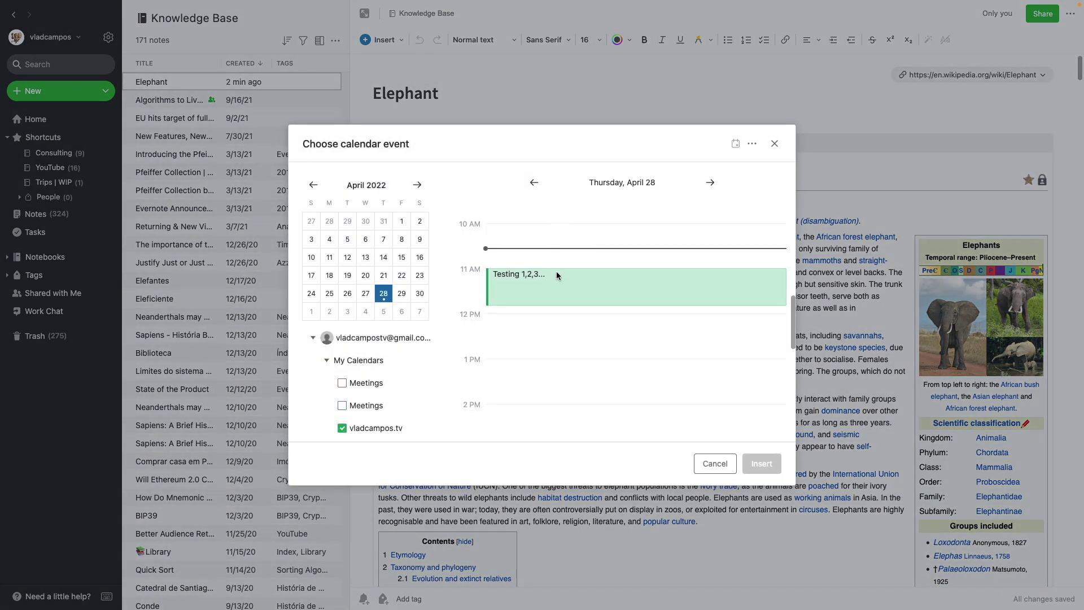
click(402, 294)
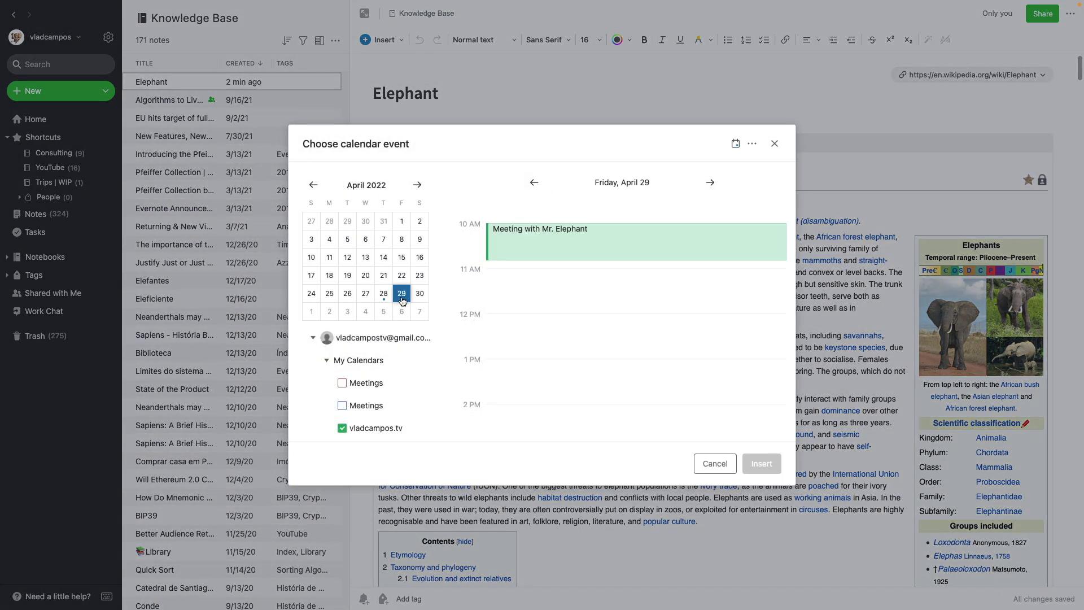
click(545, 252)
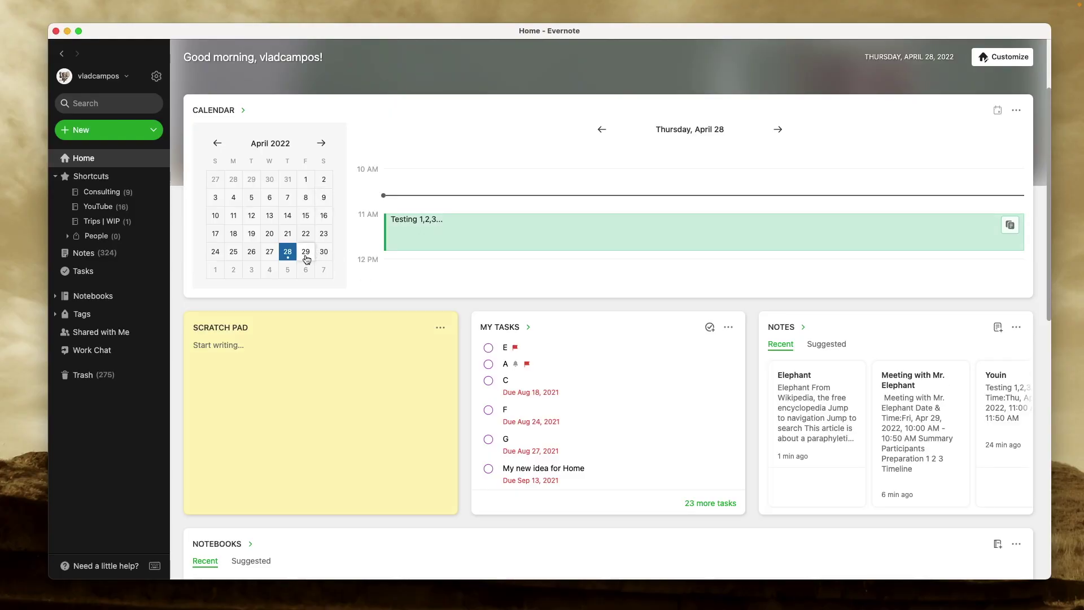
Open the "Meeting with Mr. Elephant" note from its April 29 event in the Home calendar and place it in a separate window
click(306, 253)
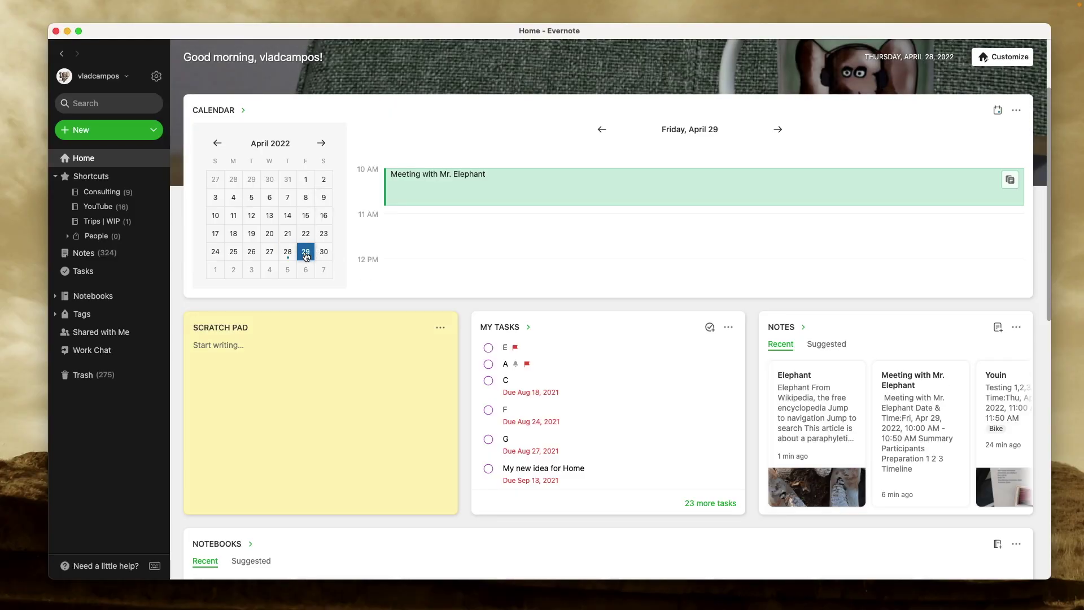
scroll(529, 251, up, 1)
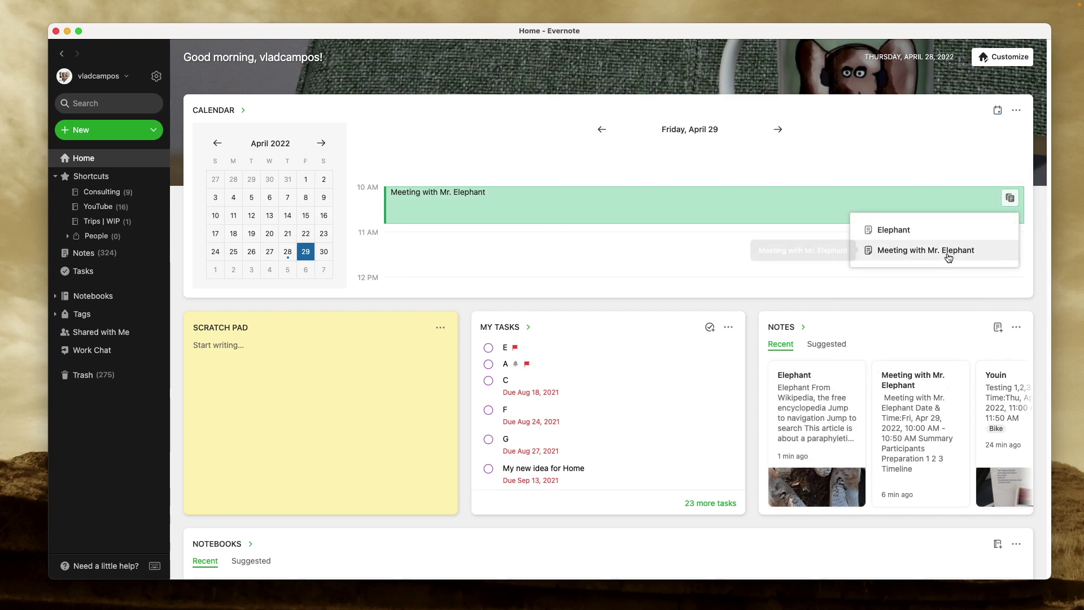
click(947, 257)
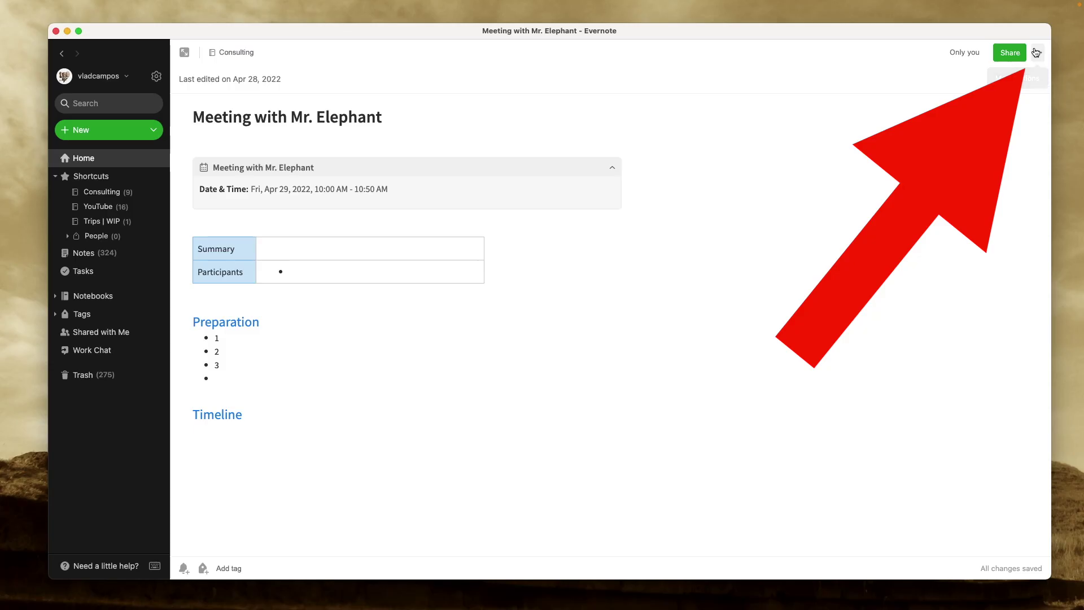
click(1037, 52)
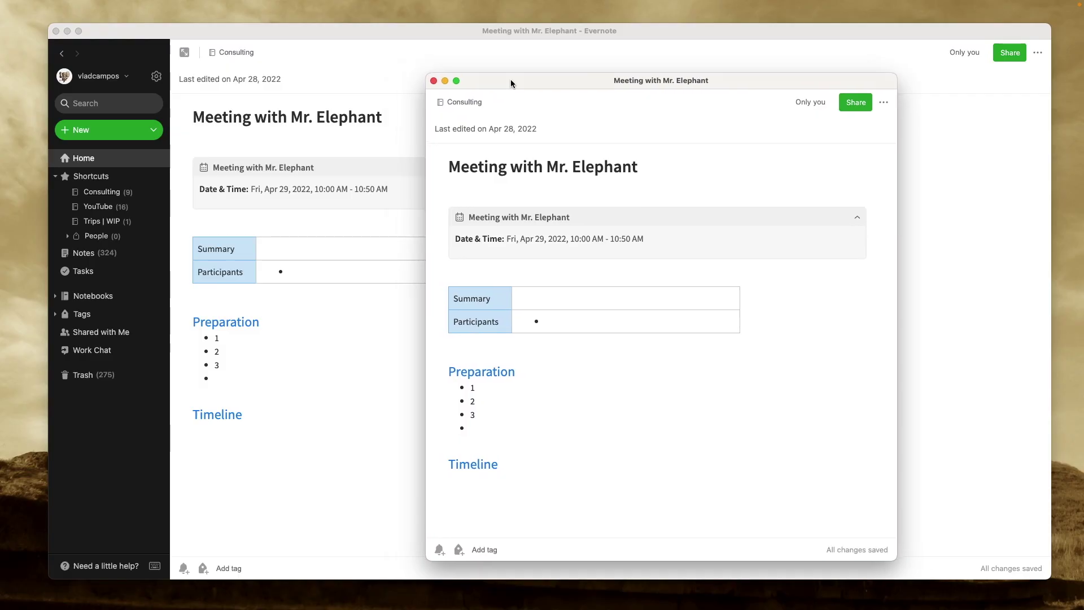
drag(510, 79, 540, 75)
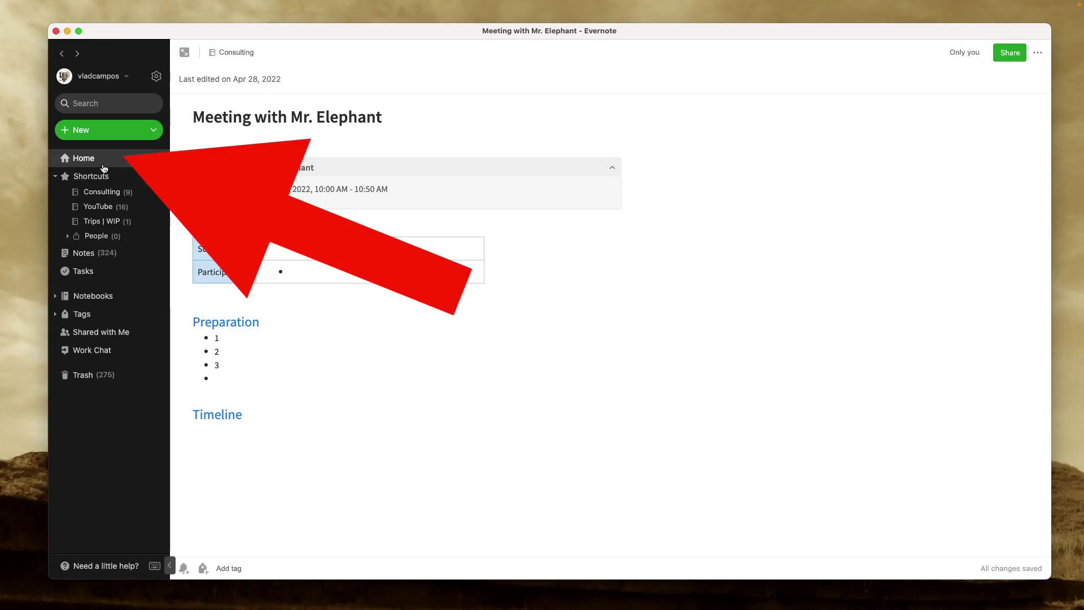
Open the Elephant note linked to the April 29 event in the Home calendar and look through its web clip beside the meeting note
click(96, 163)
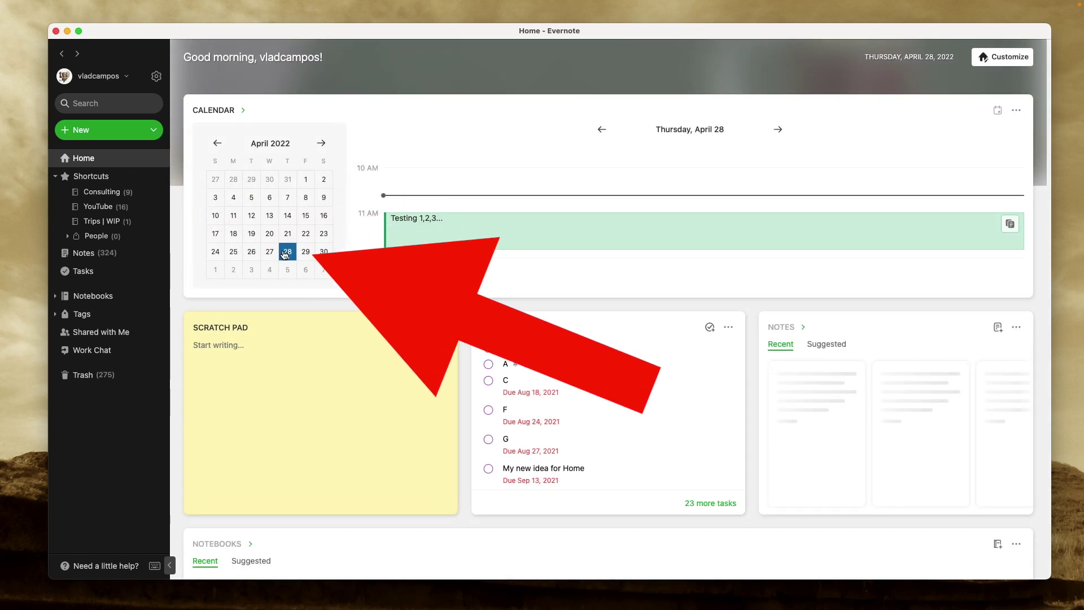
click(305, 251)
click(1010, 179)
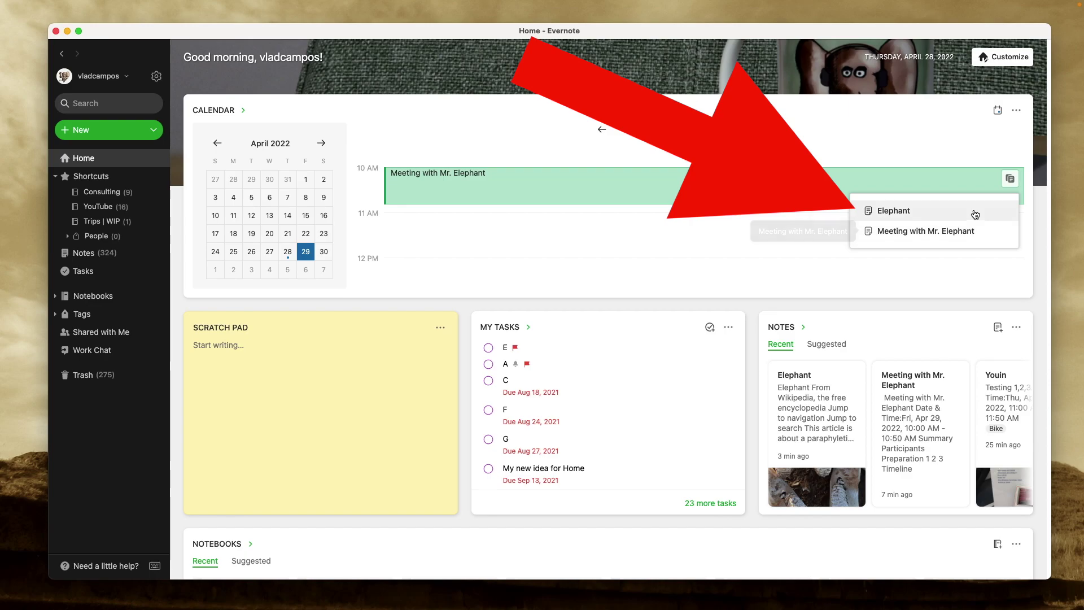
click(975, 214)
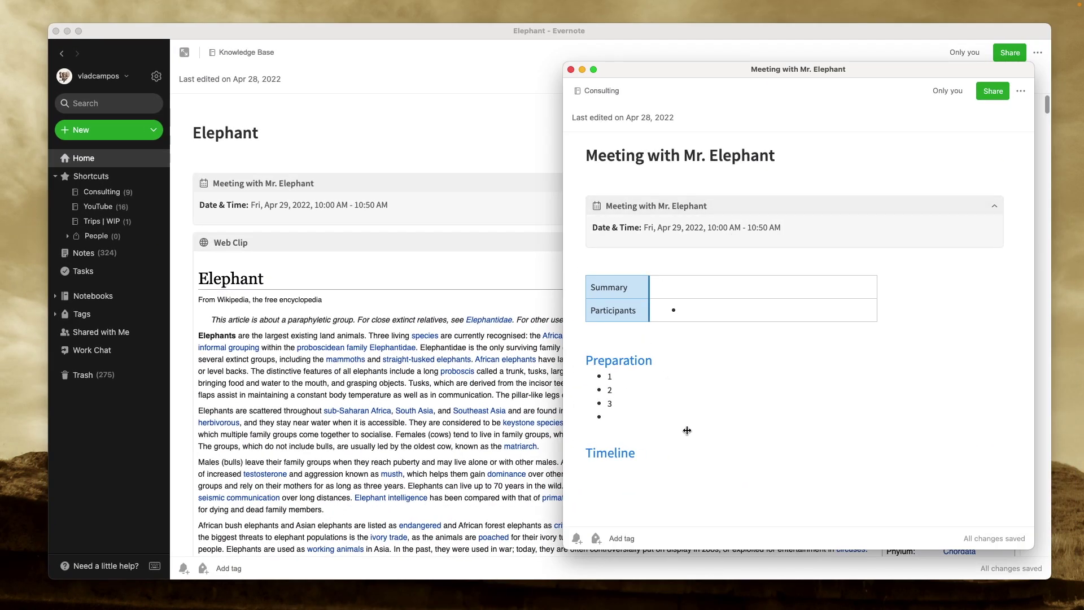
scroll(295, 421, down, 10)
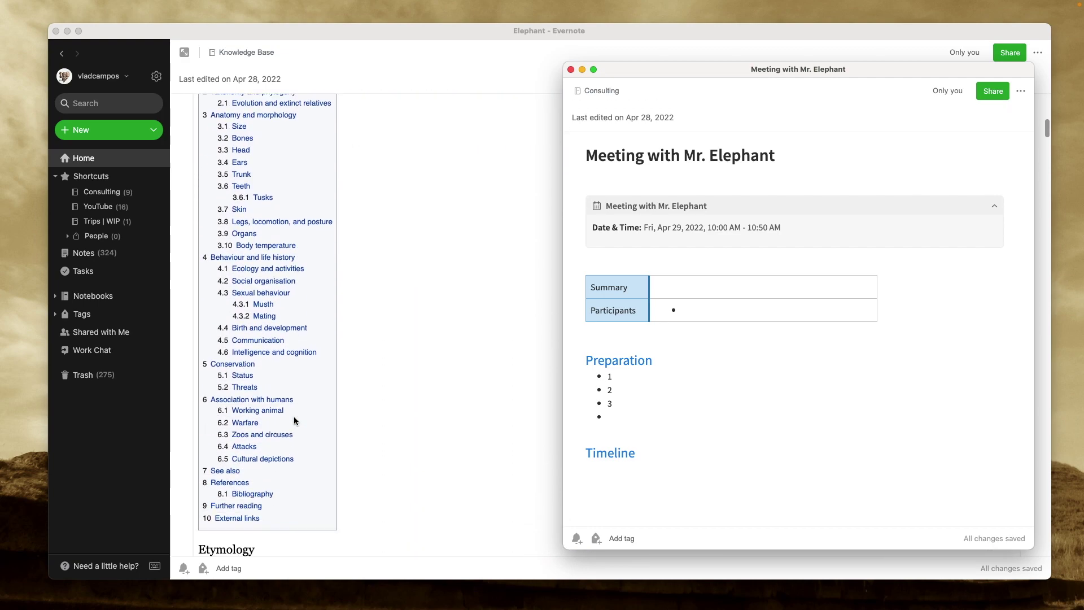
scroll(294, 421, up, 9)
scroll(294, 421, up, 2)
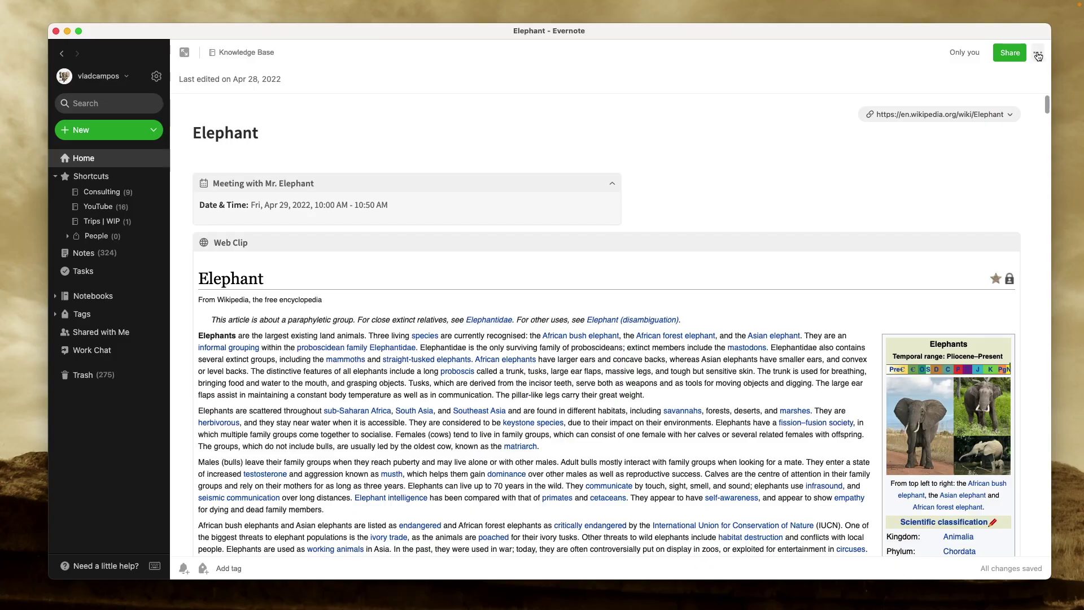
click(1048, 49)
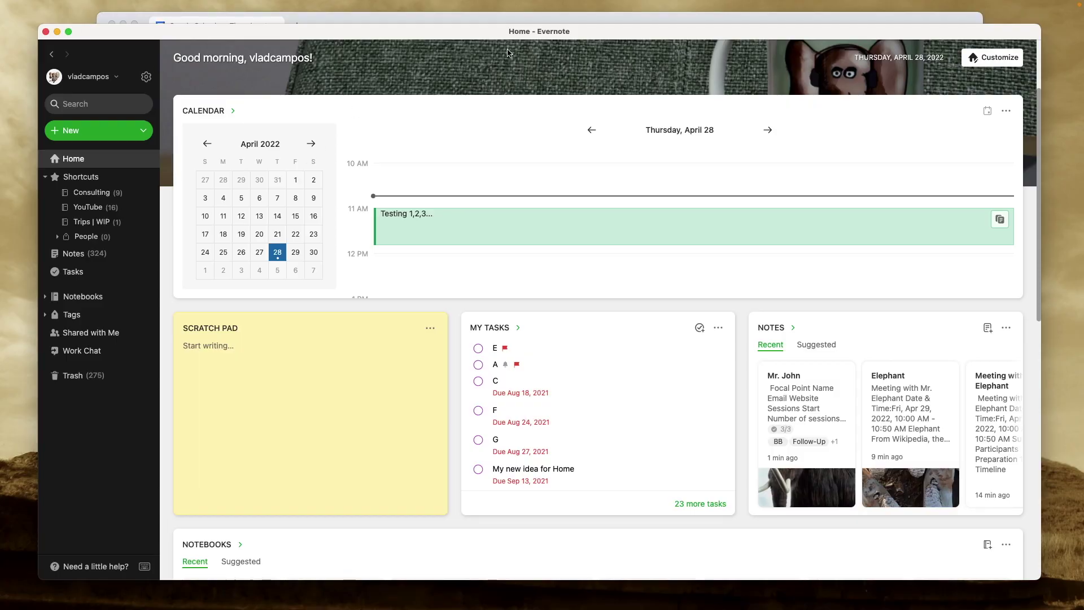
Switch to Google Calendar and create an April 28 event from 12:00pm to 12:50pm titled "Session 1" with both participants' names in parentheses
click(516, 16)
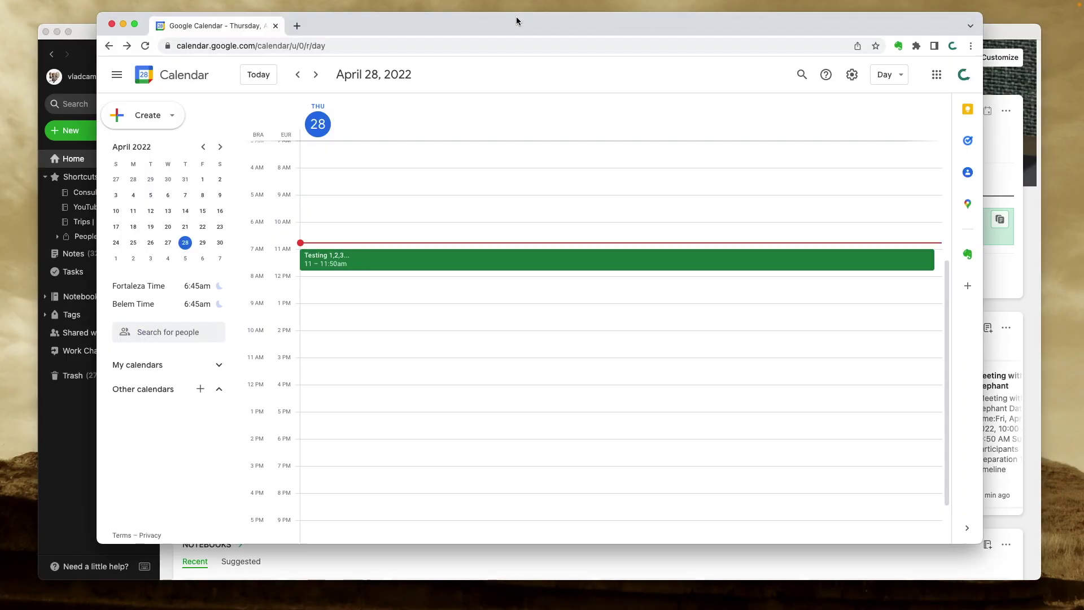
click(326, 279)
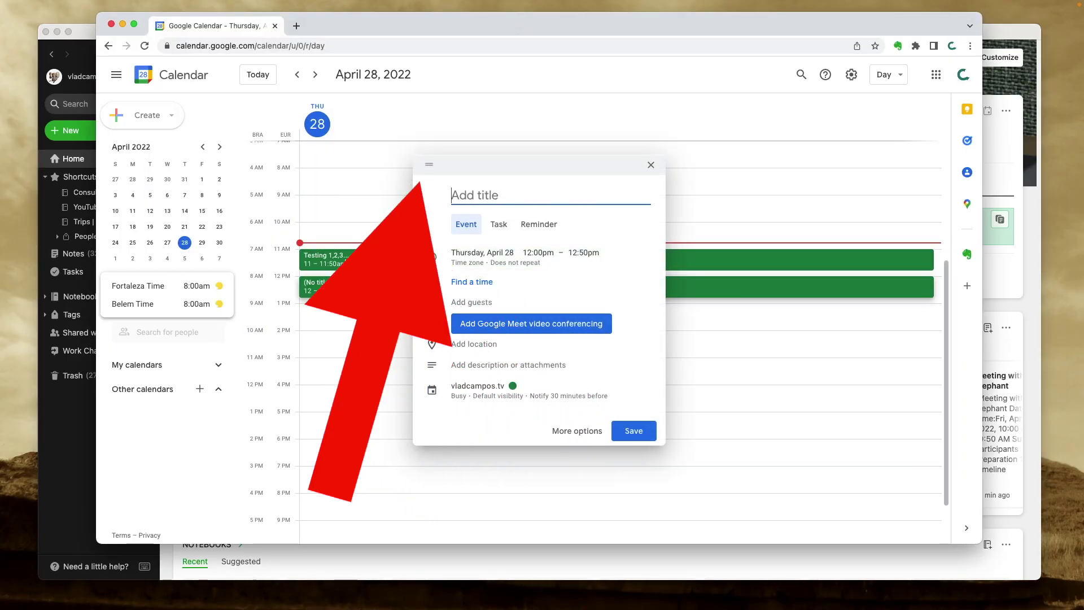
key(super+v)
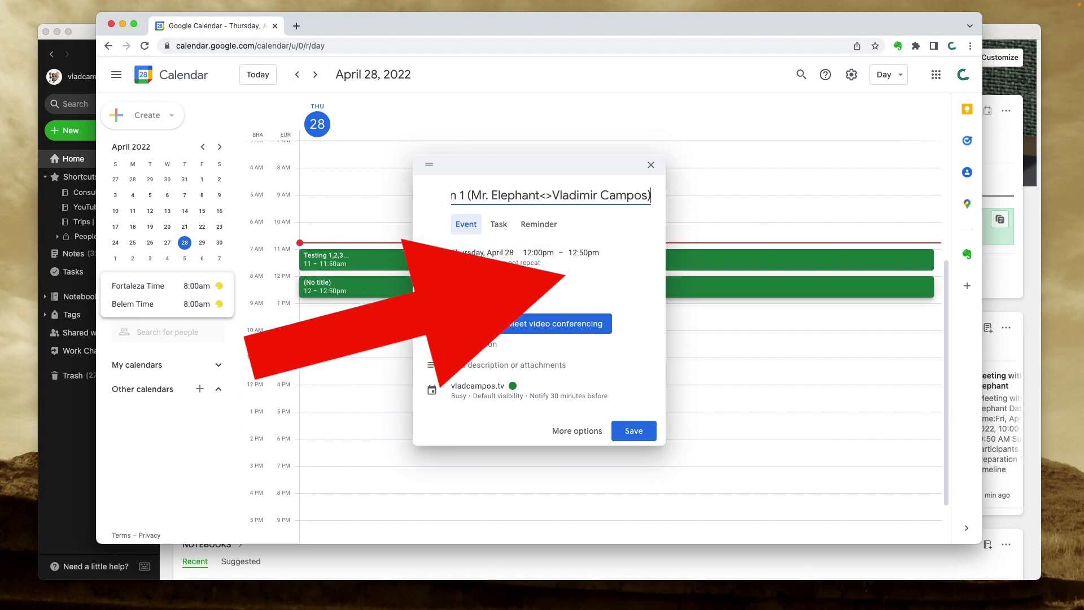
click(633, 431)
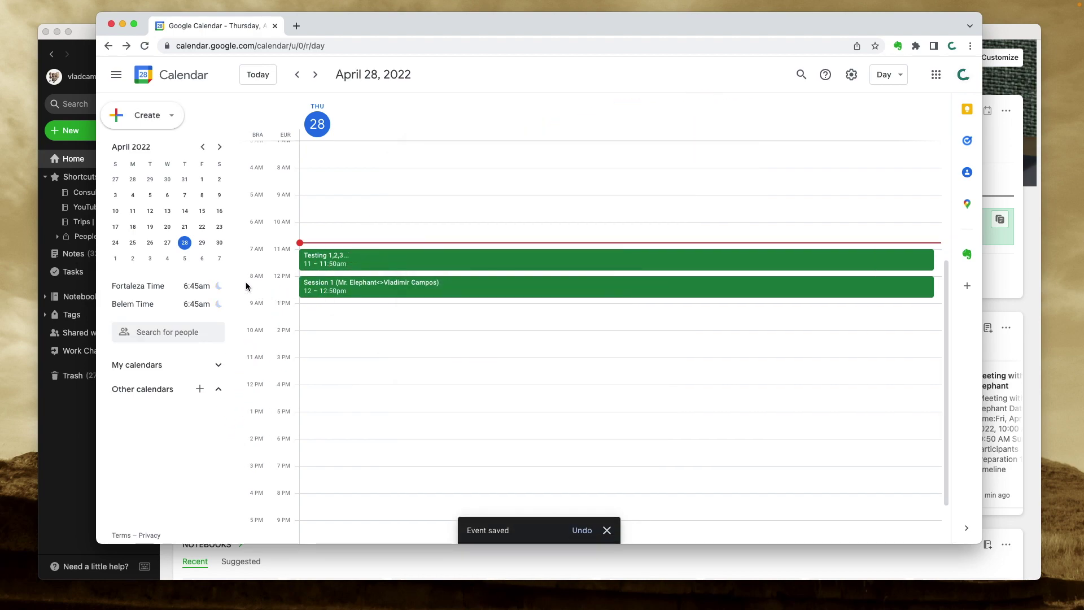
Create the matching "Session 2" event on May 5 from 12:00pm to 12:50pm, and start another event on May 12
click(184, 259)
click(312, 284)
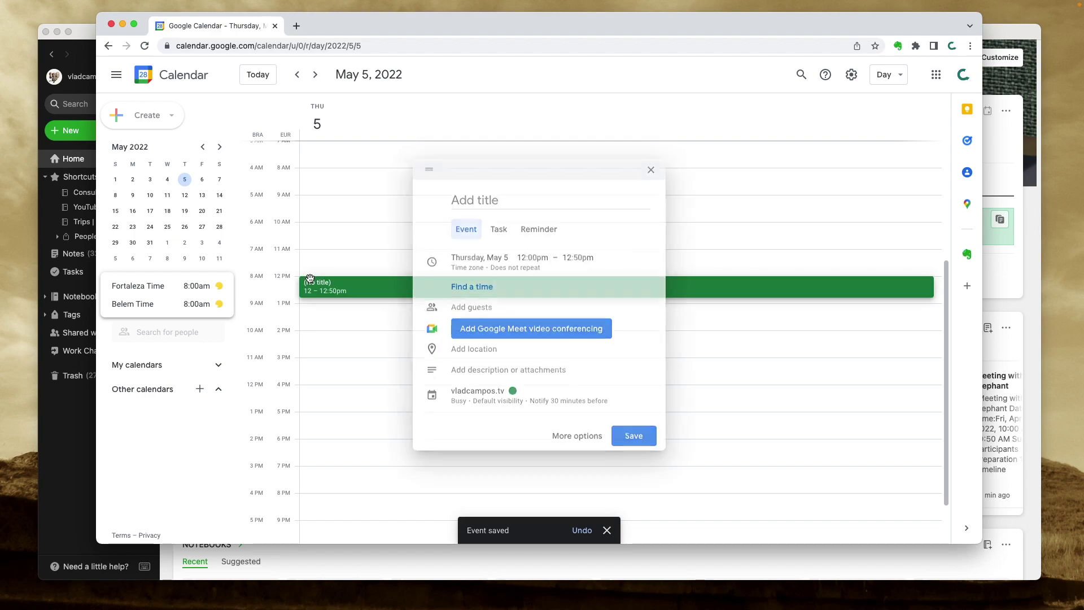
key(Return)
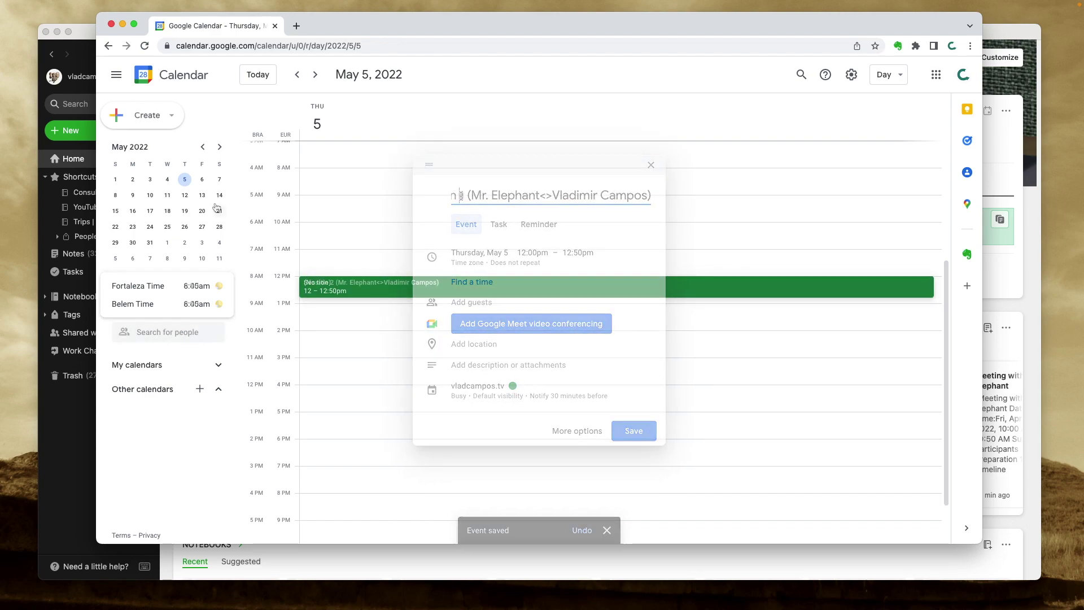
click(185, 195)
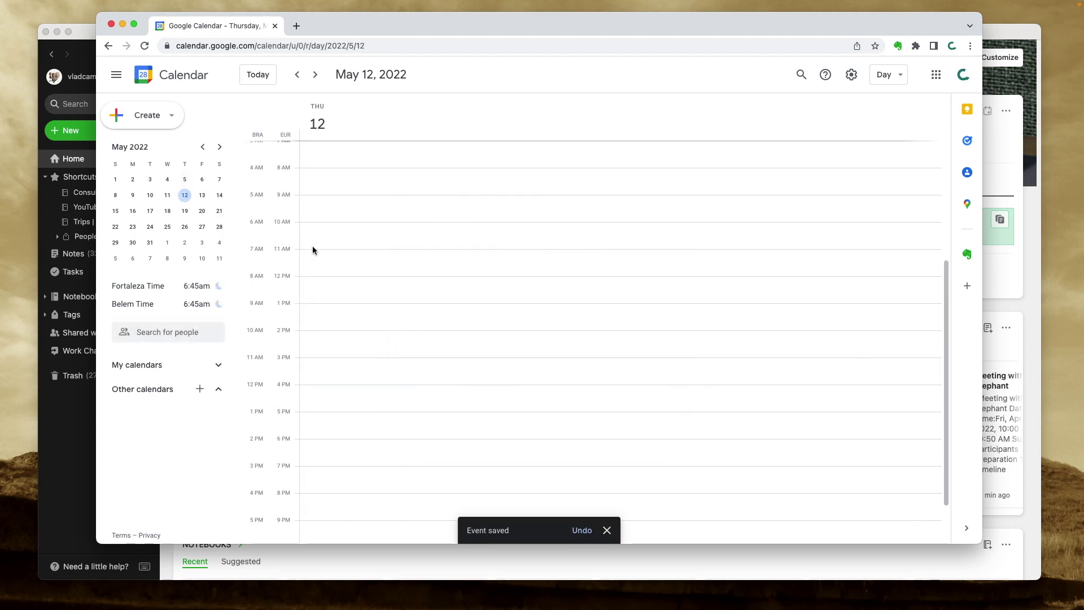
click(312, 230)
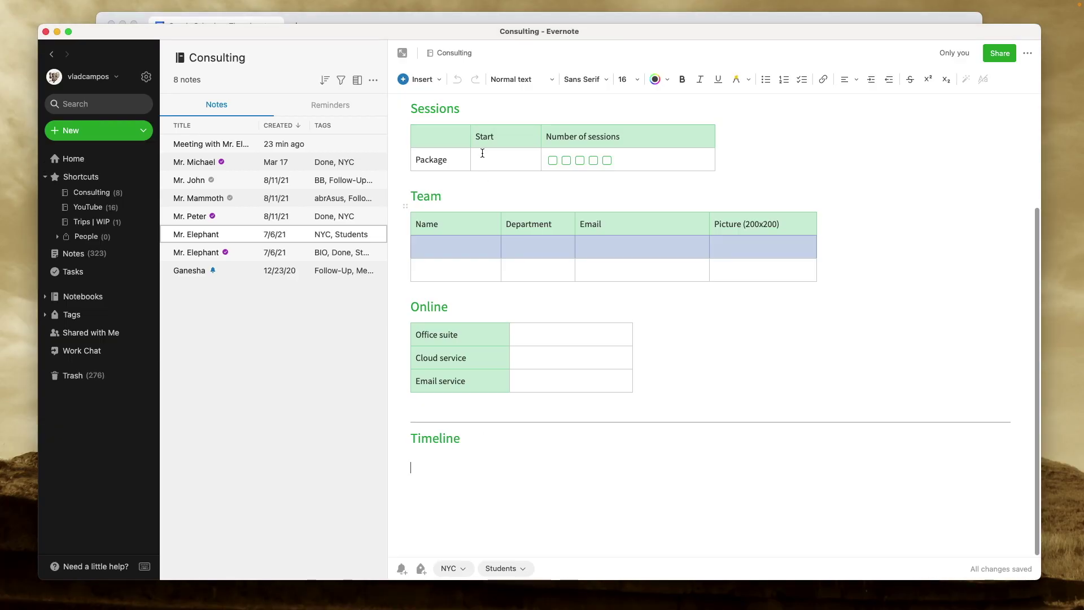
Insert the April 28 Session 1 and May 5 Session 2 calendar events under the Timeline heading of the Mr. Elephant note
click(414, 83)
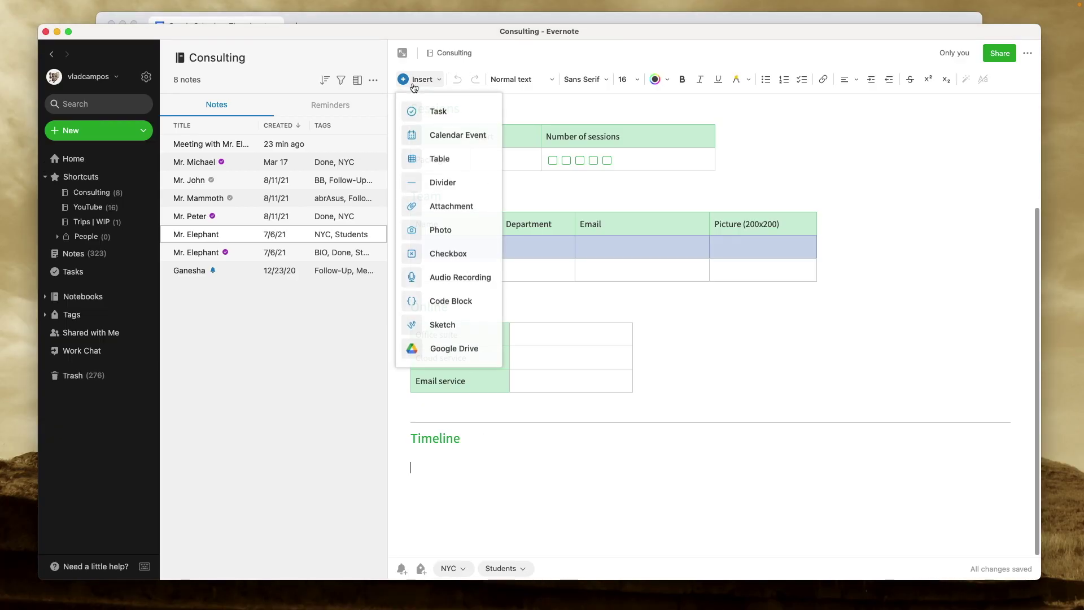
click(435, 138)
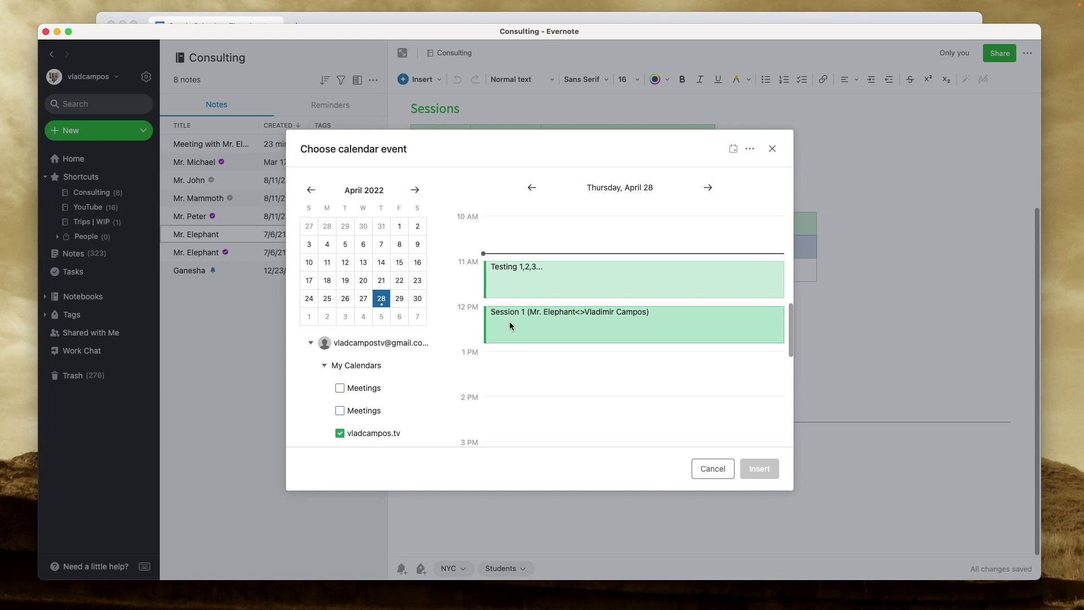
click(510, 320)
click(752, 473)
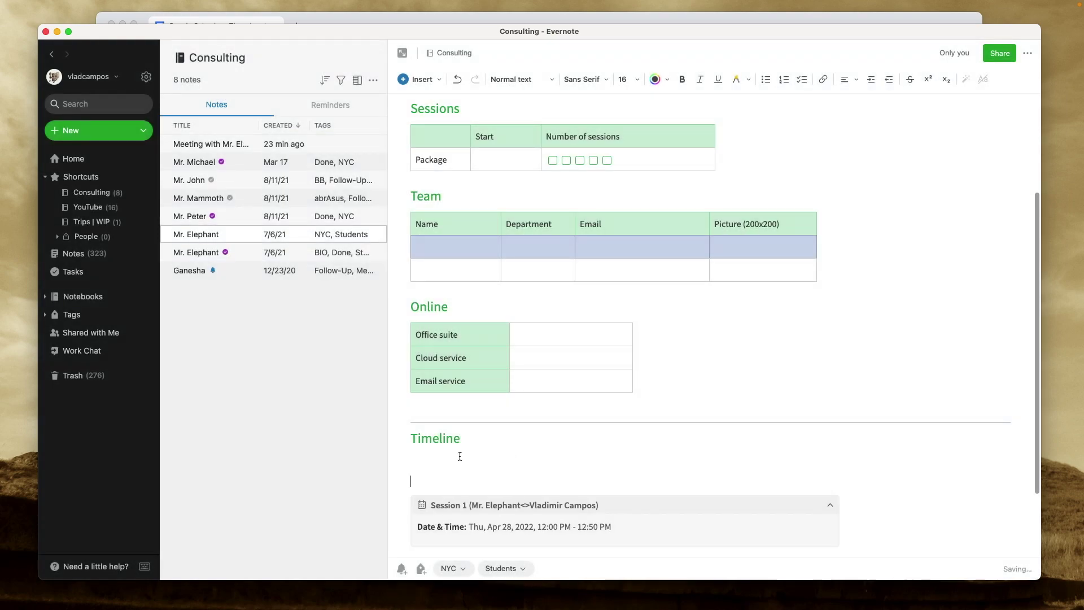
click(418, 79)
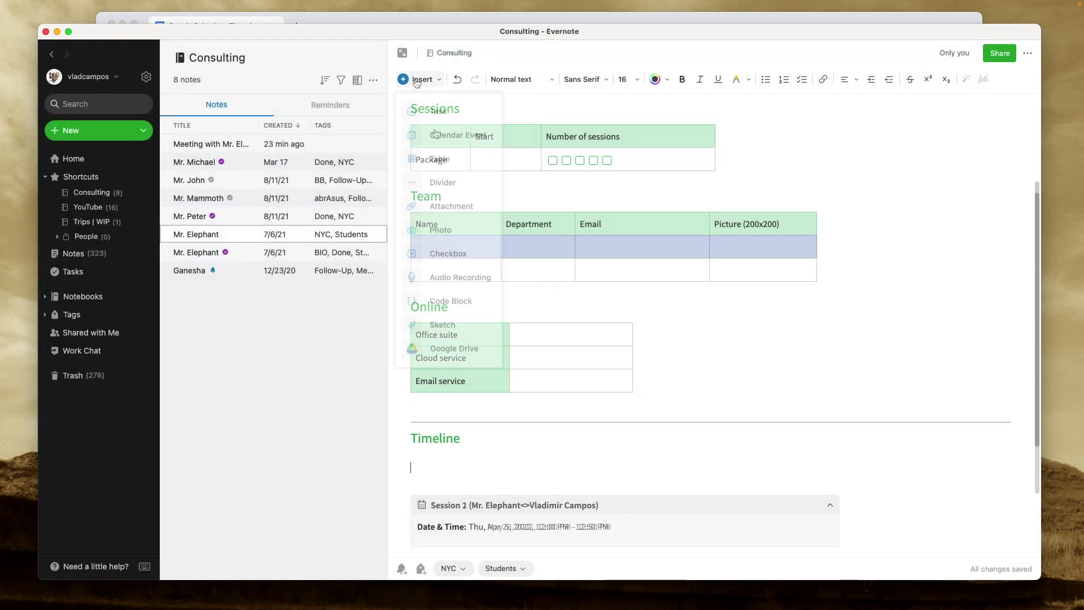
click(429, 137)
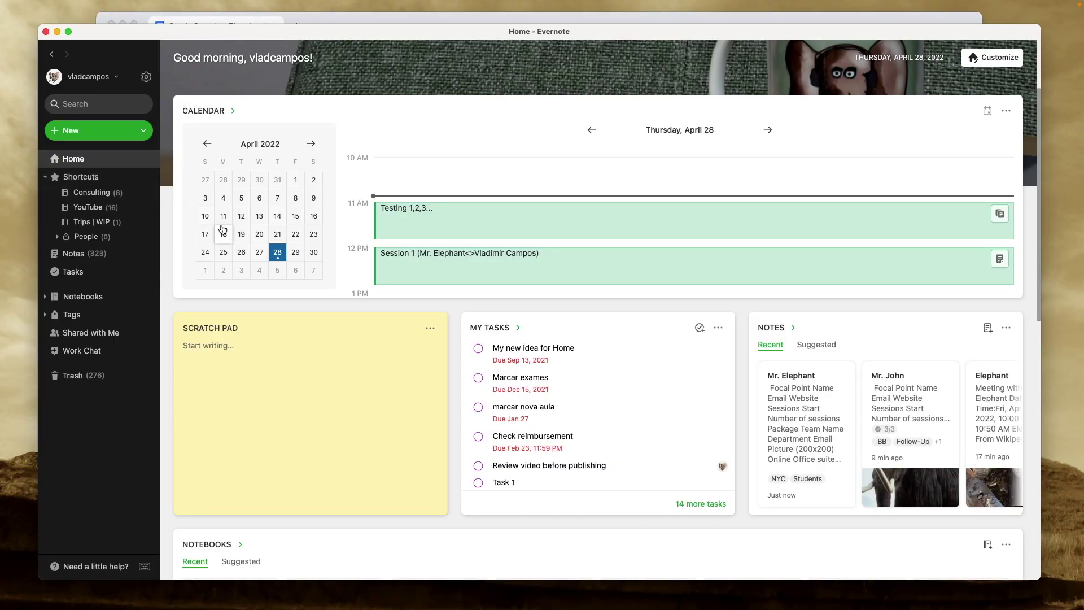
Open the note linked to the Session 1 event in Home, and examine the Timeline of the completed Mr. Elephant note tagged BIO
scroll(436, 261, down, 1)
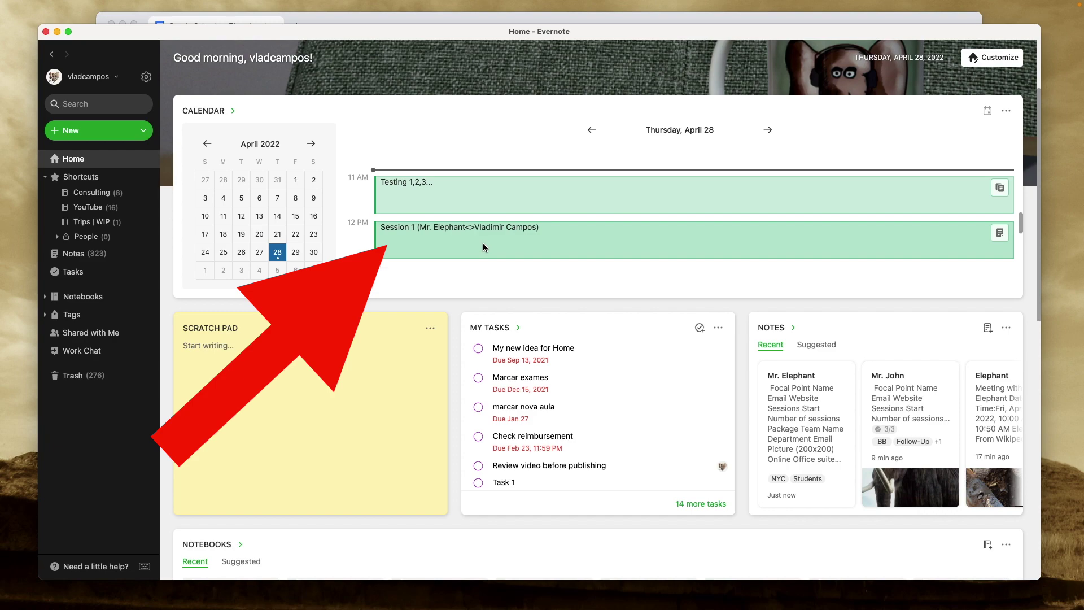
click(1000, 234)
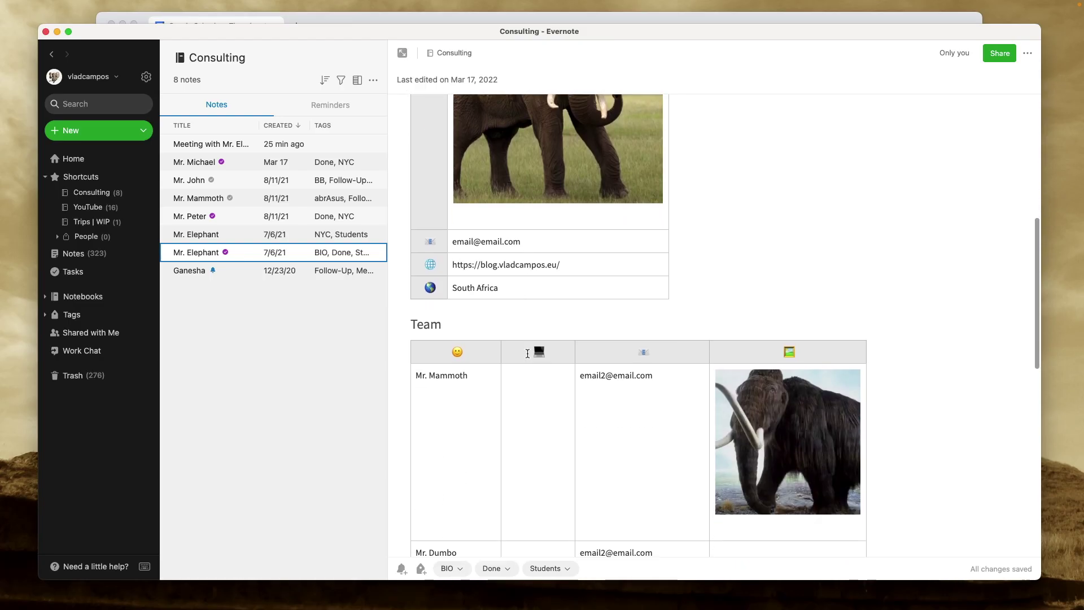
scroll(528, 354, down, 10)
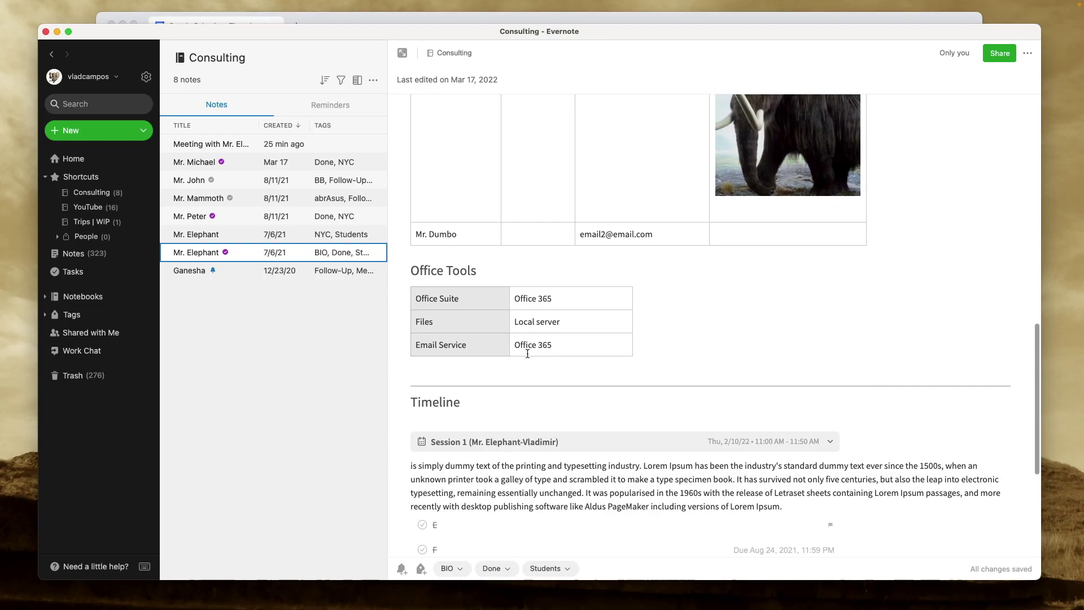
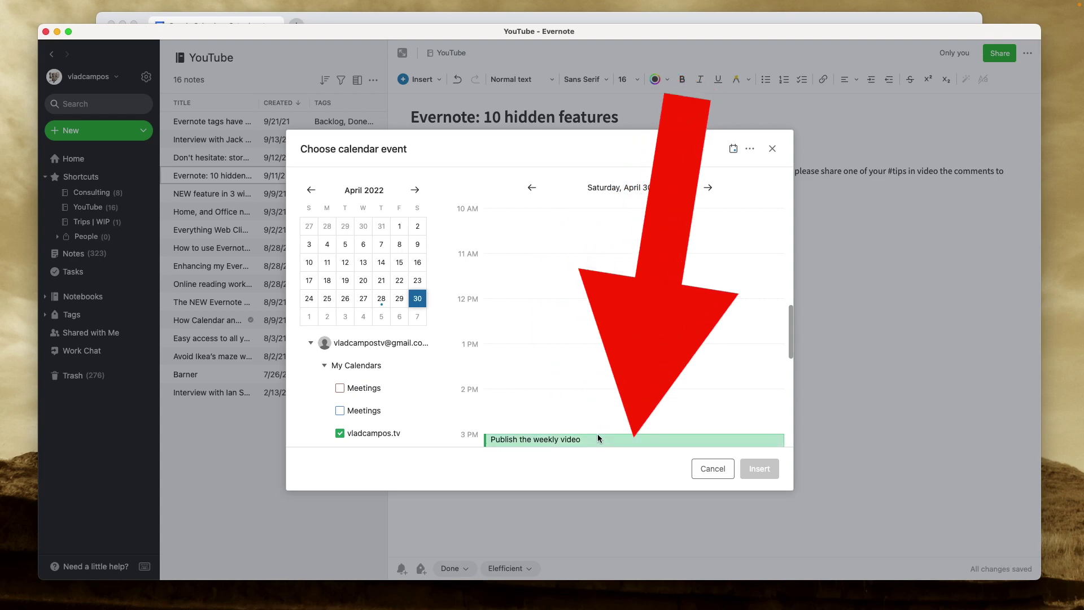
Insert the April 30 "Publish the weekly video" calendar event into the "Evernote: 10 hidden features" note
click(627, 440)
click(758, 468)
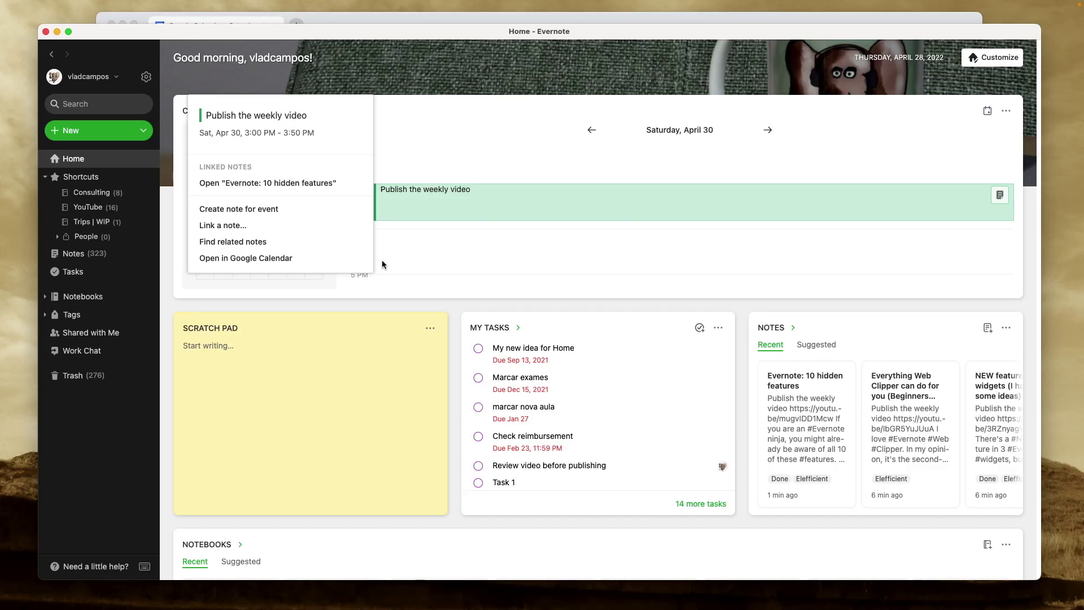
Reopen the April 30 "Publish the weekly video" event in the Home calendar and find its related notes
click(382, 264)
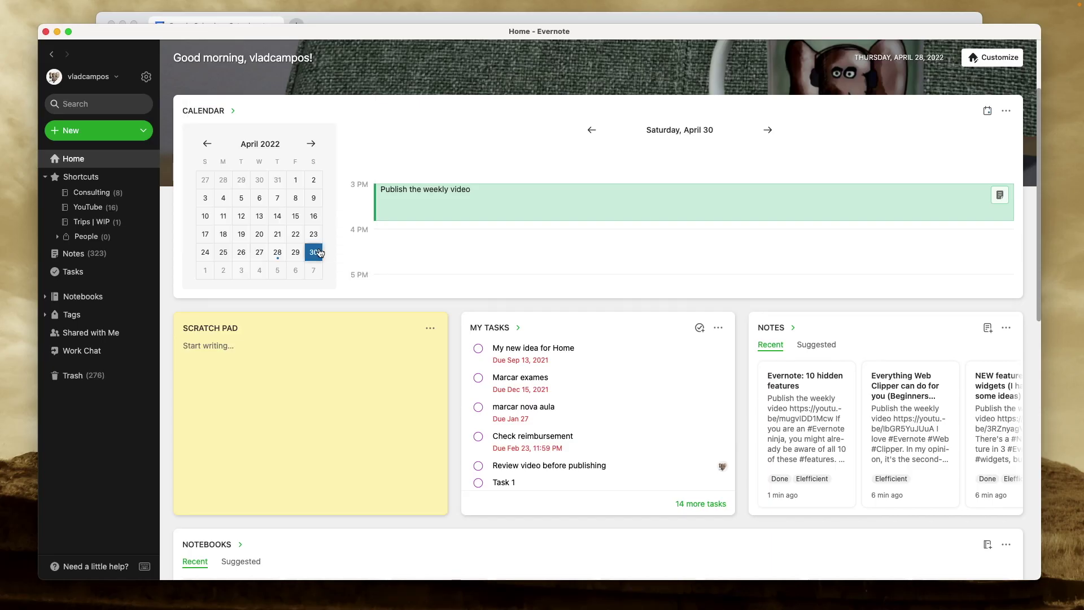
click(278, 253)
click(314, 253)
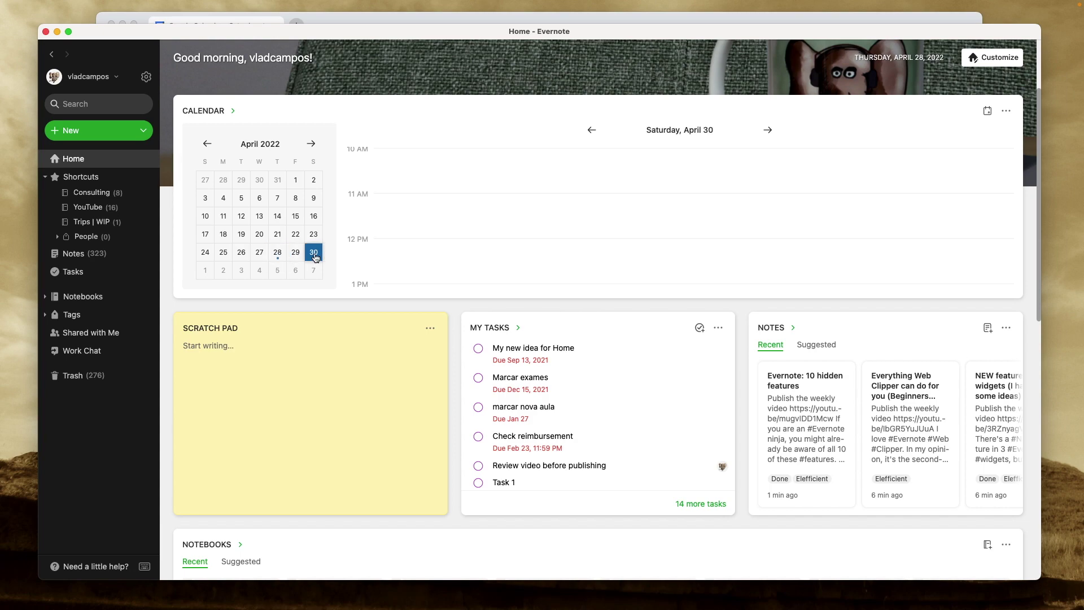
click(554, 225)
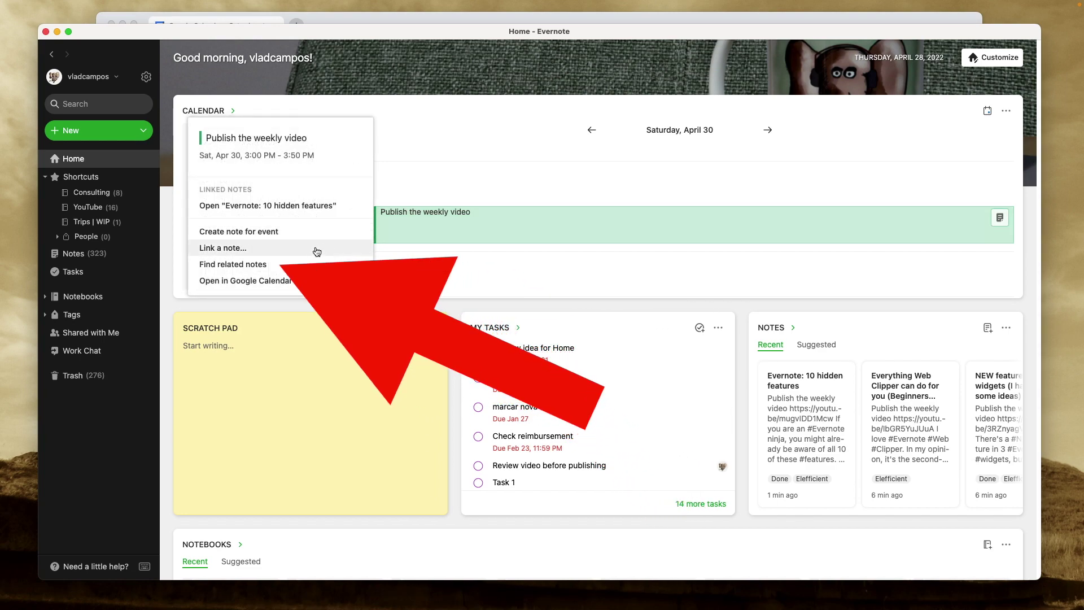
click(302, 264)
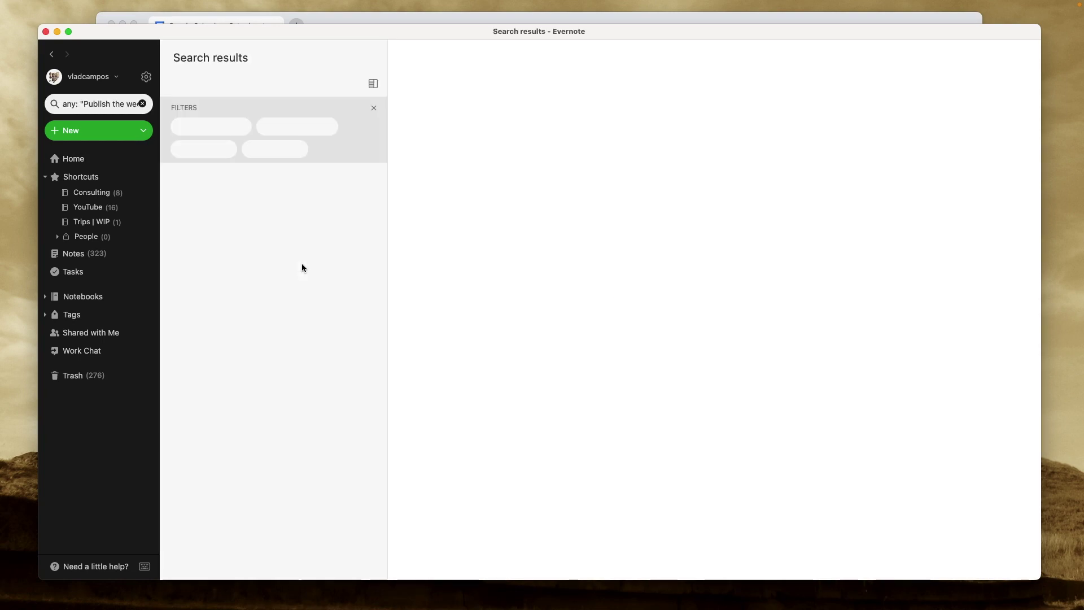
View the related notes in turn: "NEW feature in 3 widgets", the Everything Web Clipper note, and "Evernote: 10 hidden features"
click(244, 201)
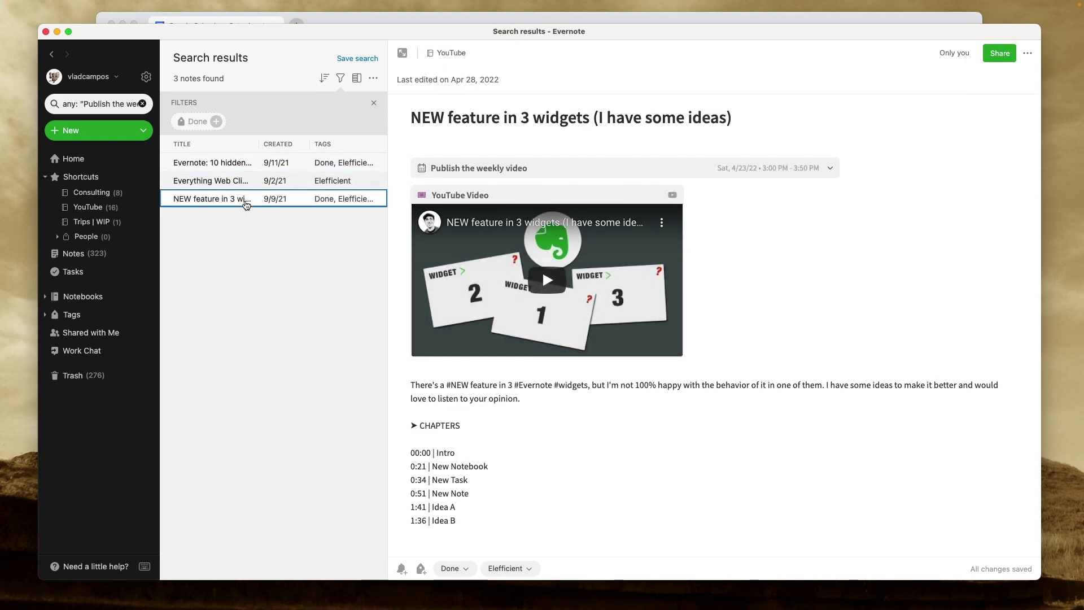
click(239, 182)
click(235, 164)
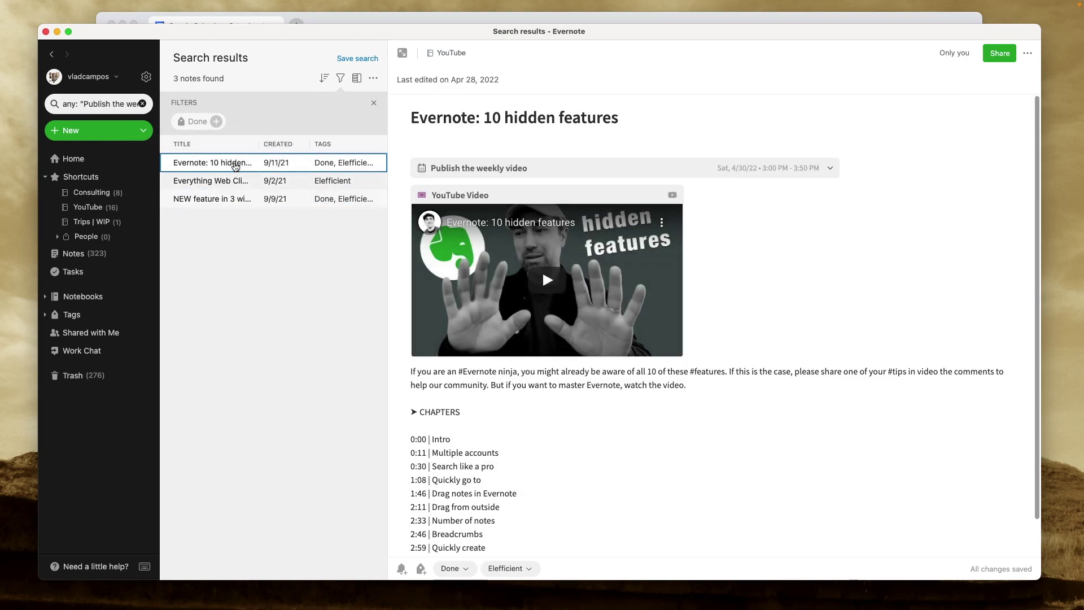